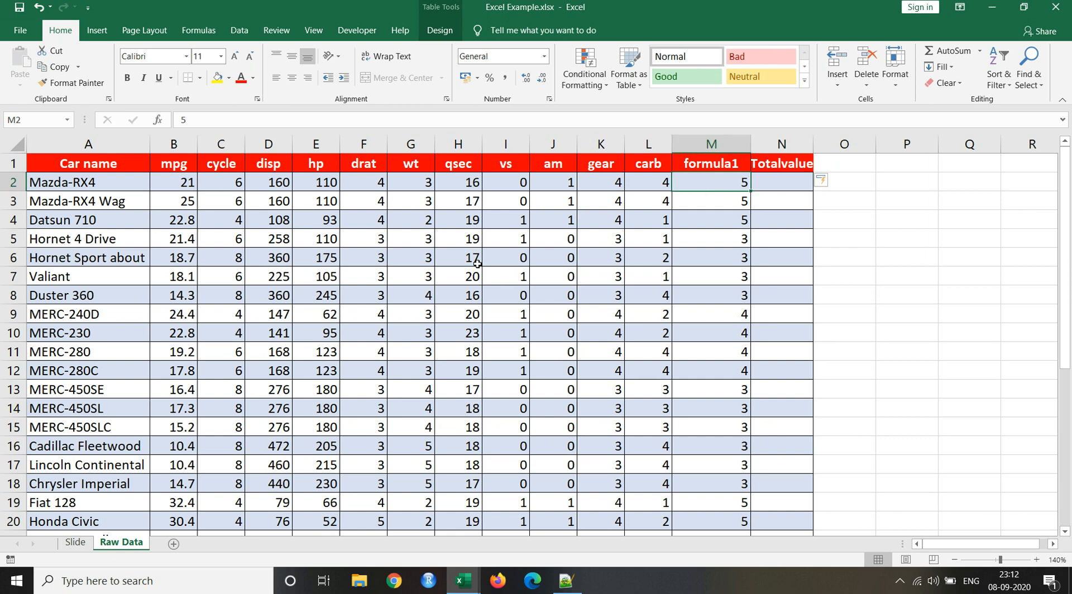
Widen the Totalvalue column slightly so that its whole header fits.
key(Up)
key(Right)
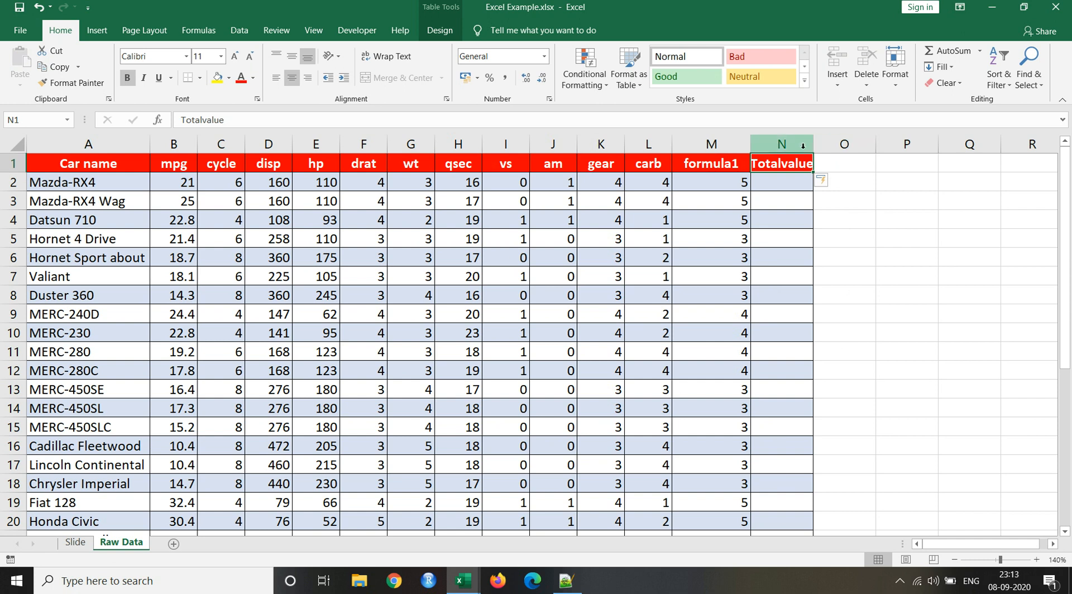
drag(813, 144, 833, 144)
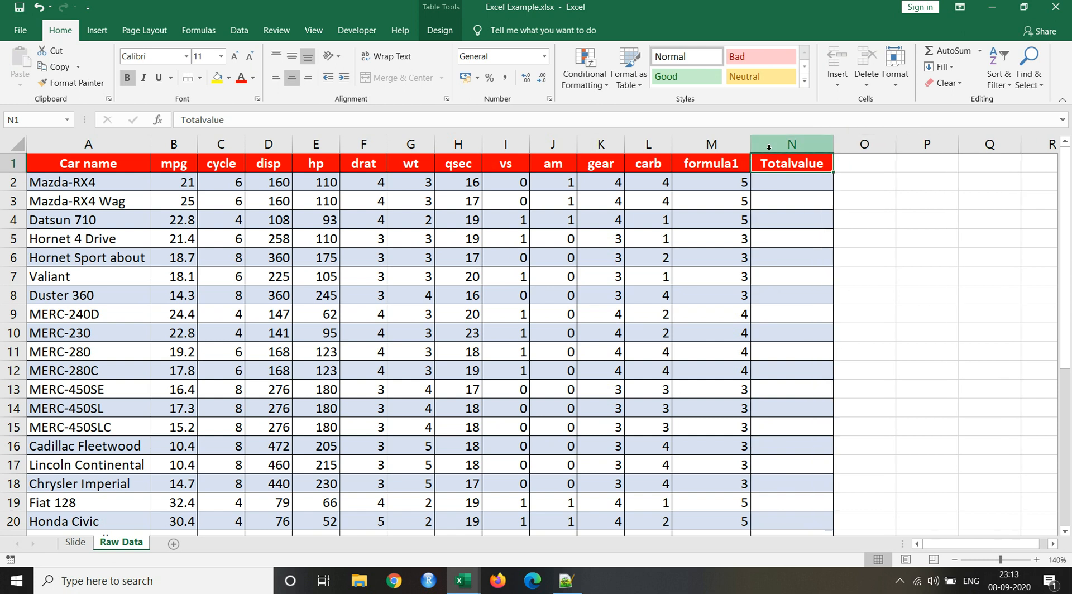
Rename the formula1 column header to Profit.
click(705, 163)
text(Sales)
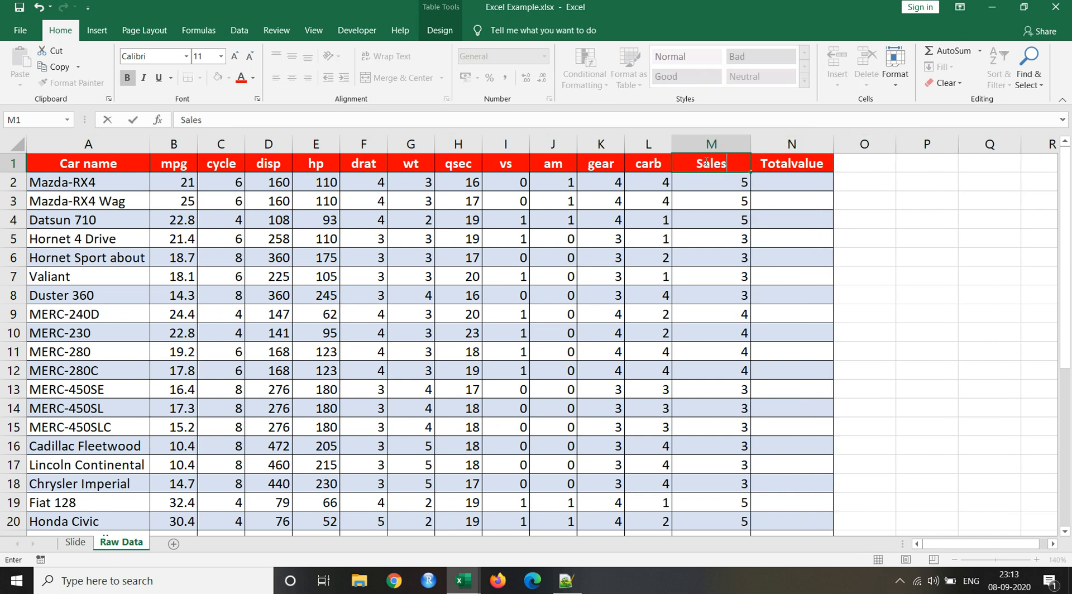
key(BackSpace)
key(BackSpace)
key(BackSpace)
key(BackSpace)
key(BackSpace)
text(Profit)
key(Return)
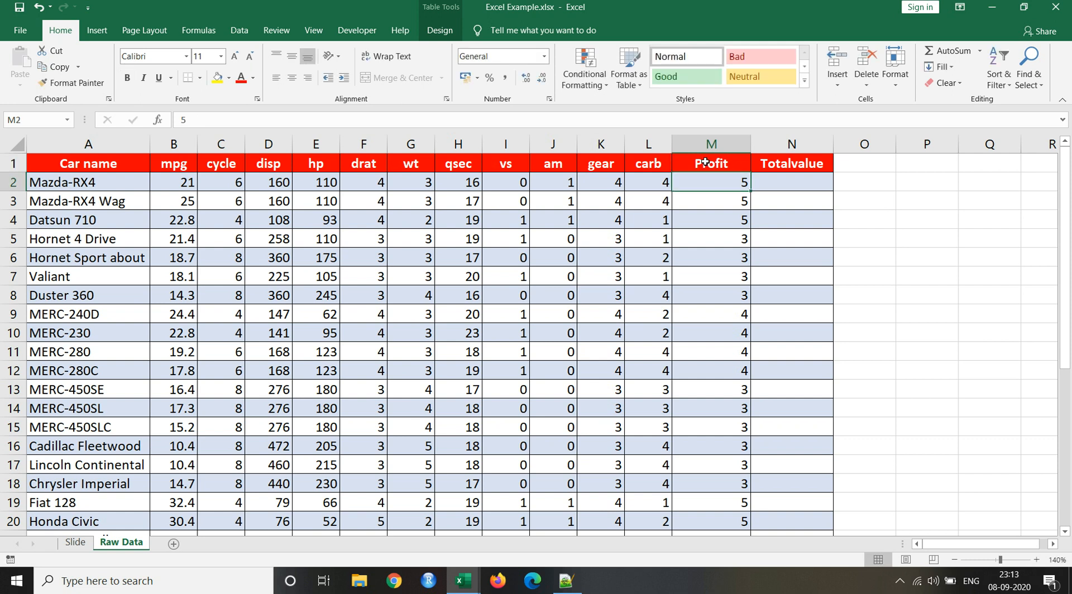
Insert a new column before Totalvalue and name its header Extra Profit.
right_click(760, 145)
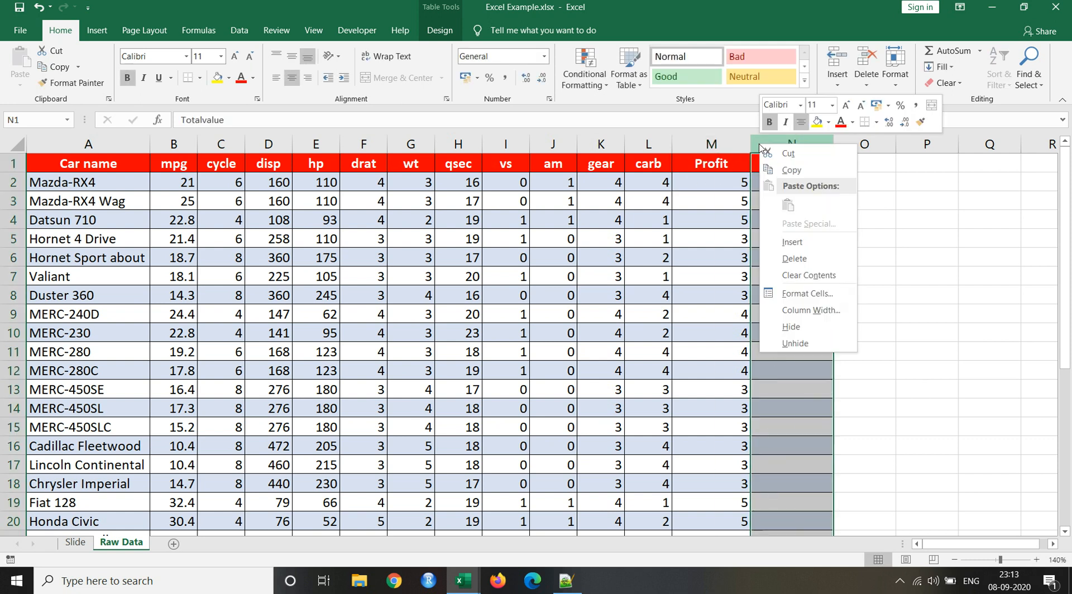
click(793, 242)
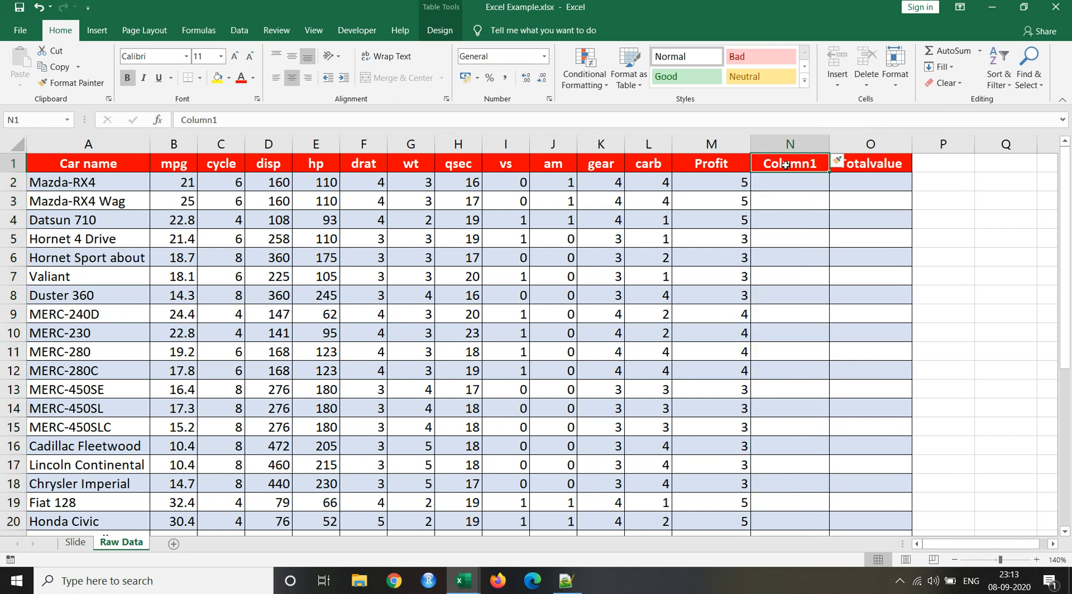
text(Extra Profit)
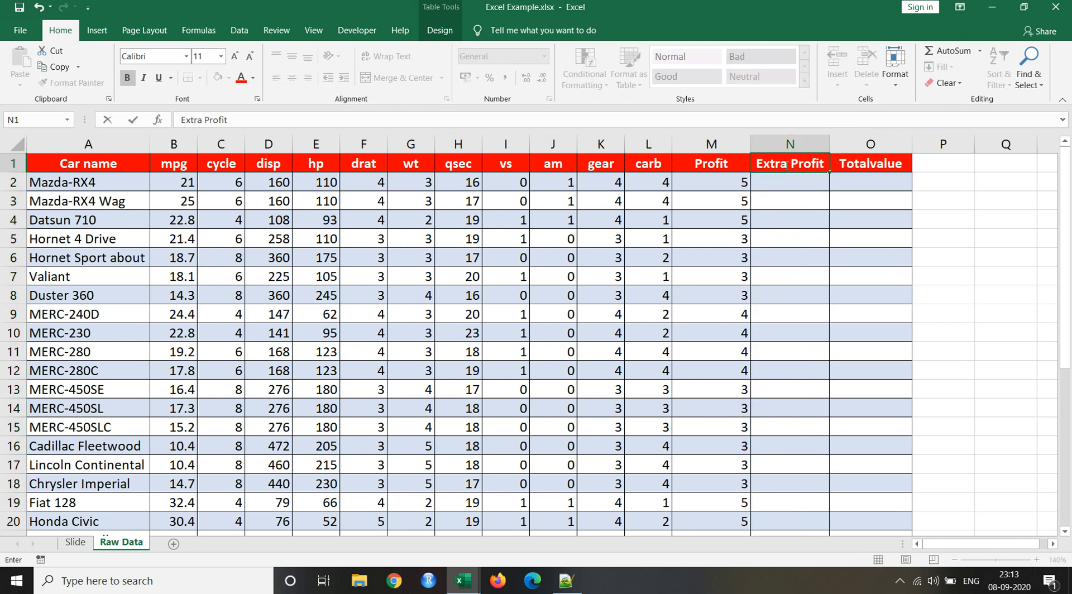
key(Return)
Enter =RANDBETWEEN(1000,10000) in the first Profit cell and fill it down the whole column.
key(Left)
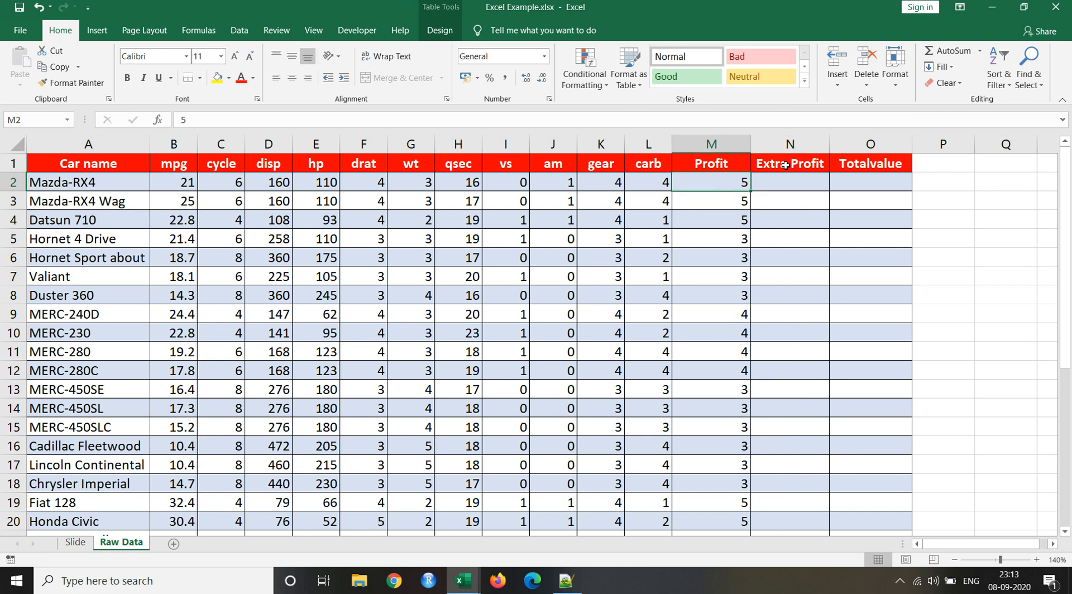
text(=ran)
key(Down)
key(Tab)
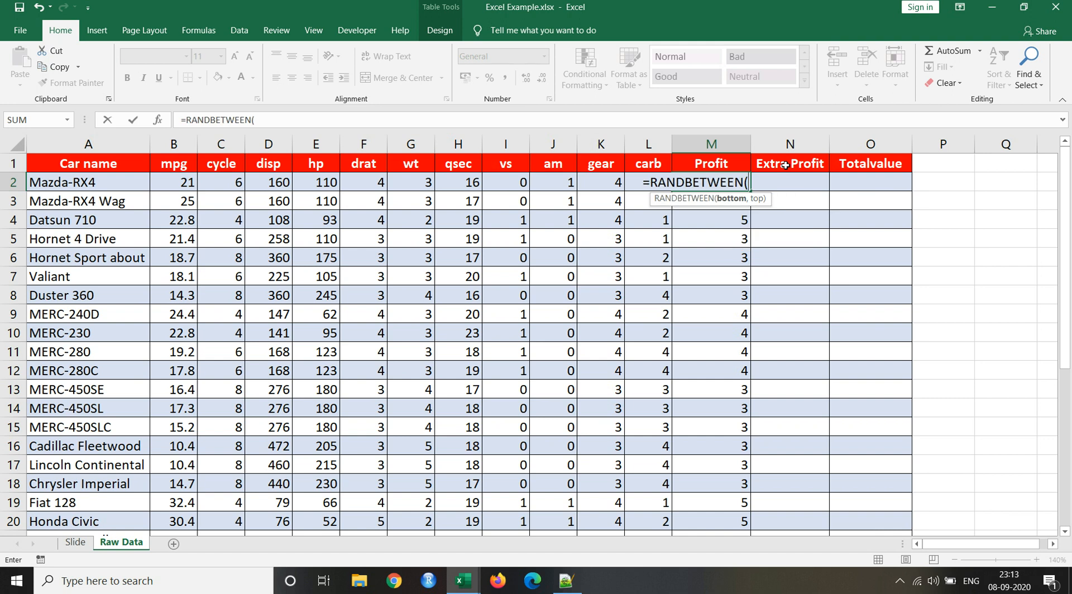
text(1)
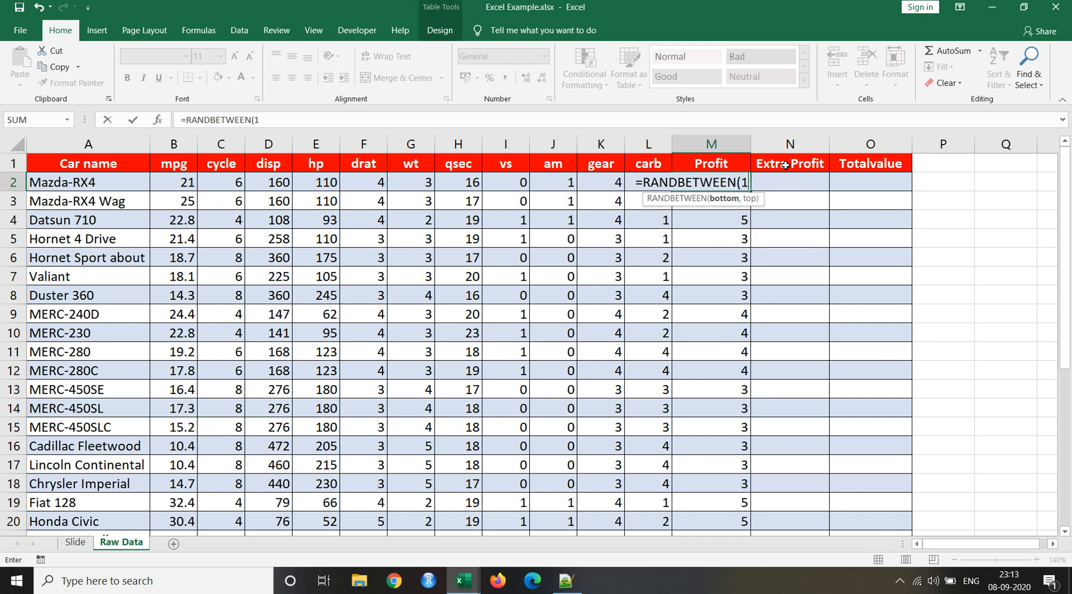
text(000,)
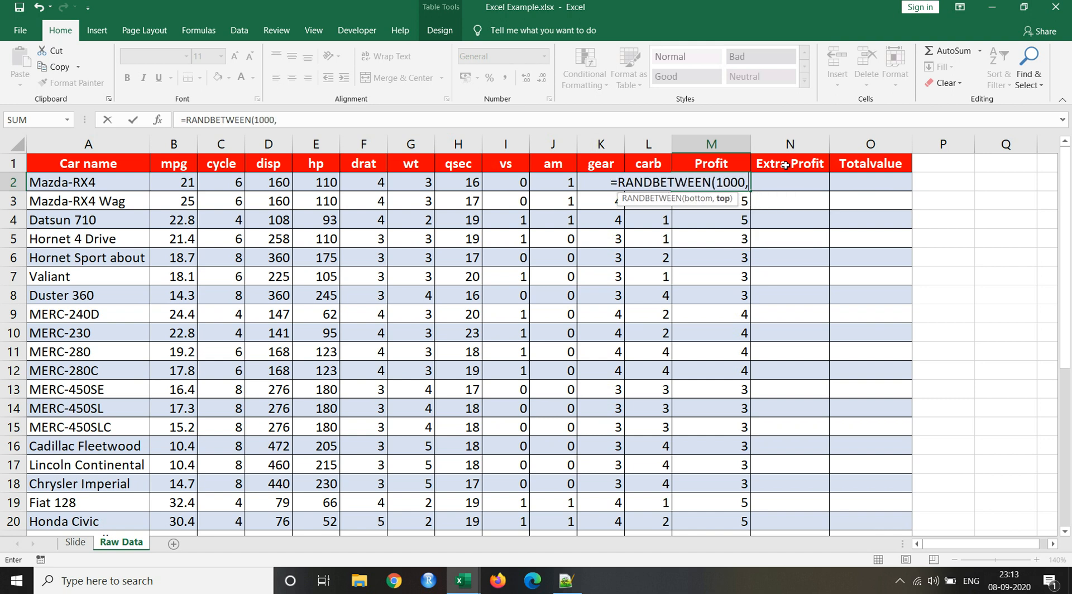
text(10000)
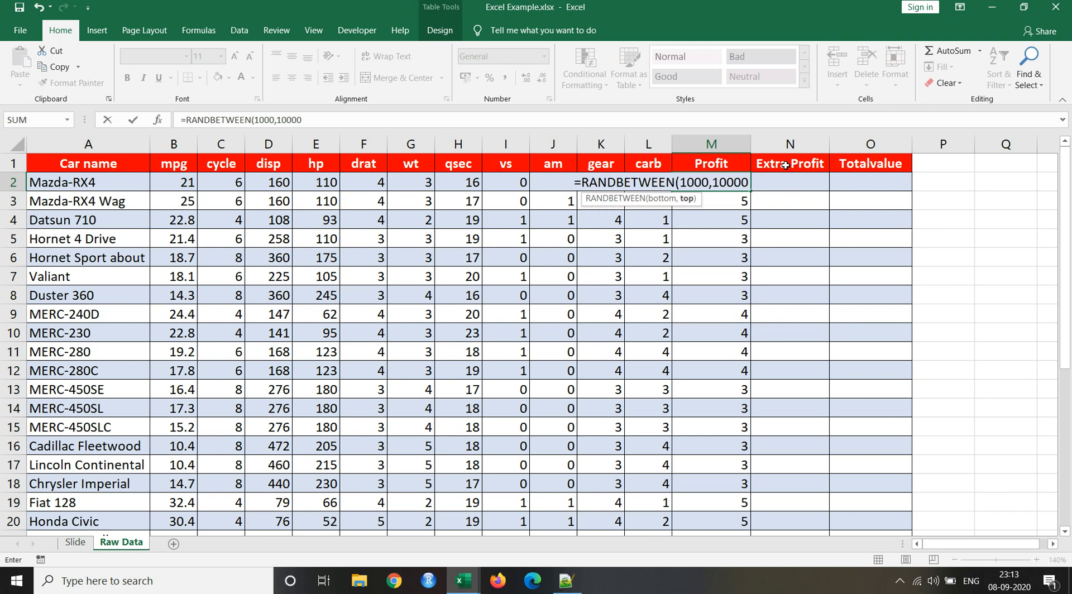
text())
key(Return)
key(Up)
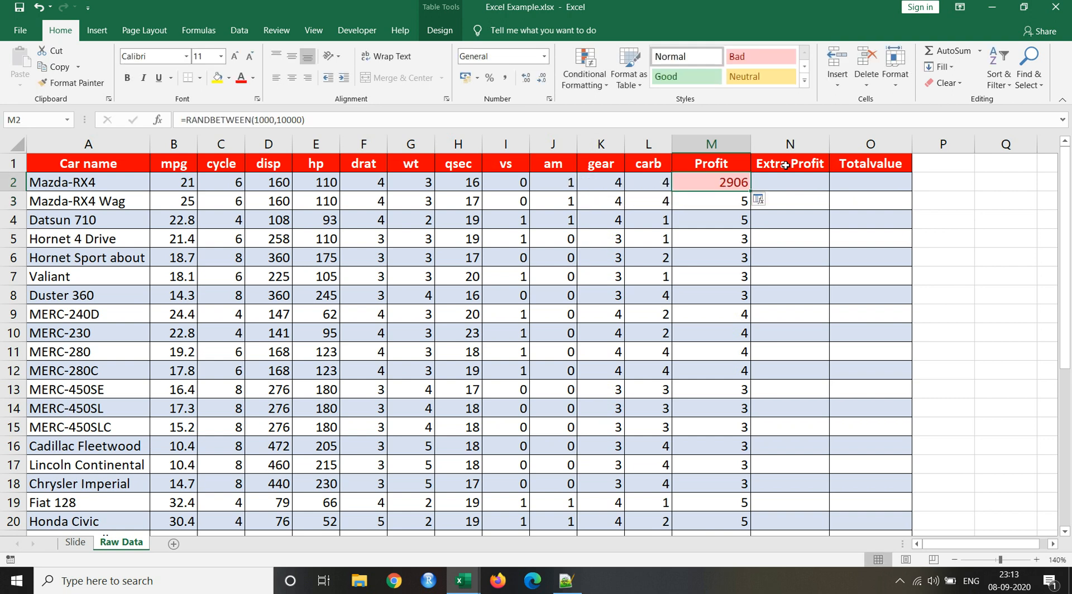
double_click(751, 192)
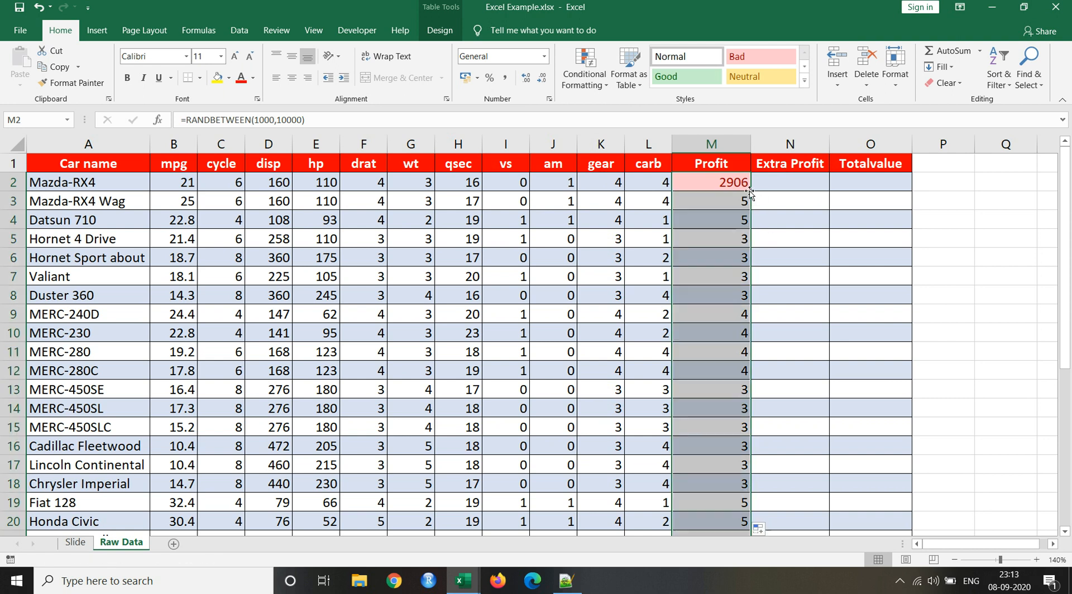
Reuse the Profit formula =RANDBETWEEN(1000,10000) to fill the Extra Profit column.
click(732, 182)
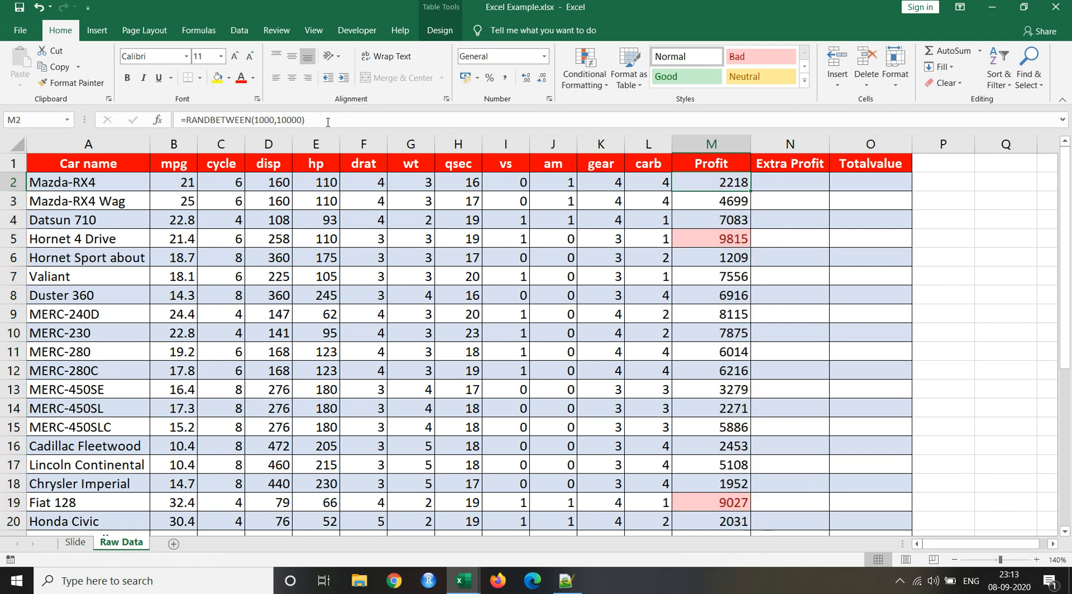
click(327, 122)
key(Tab)
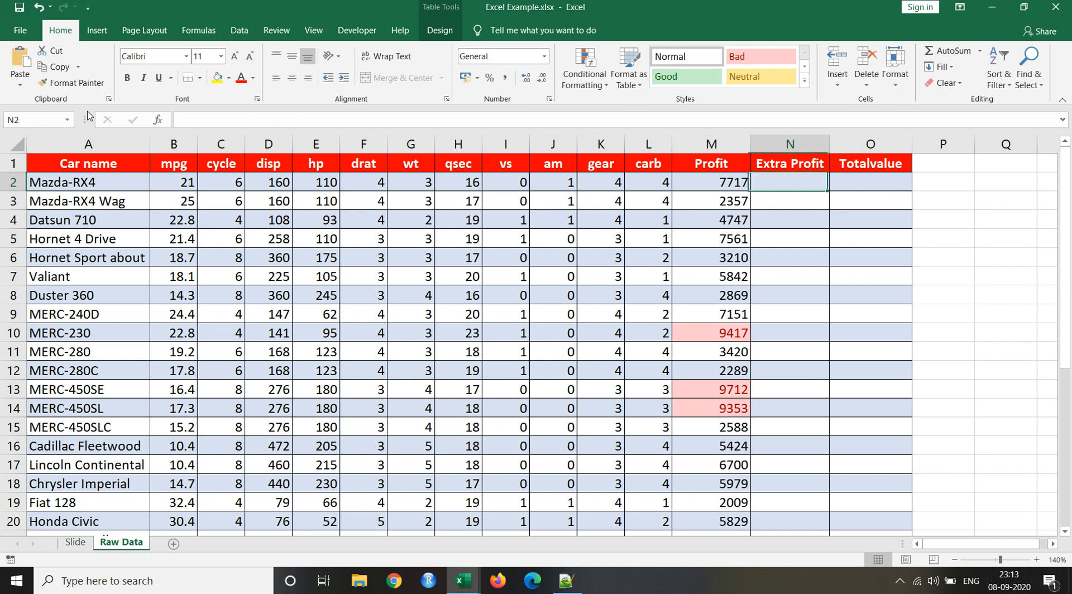
text(=RANDBETWEEN(1000,10000))
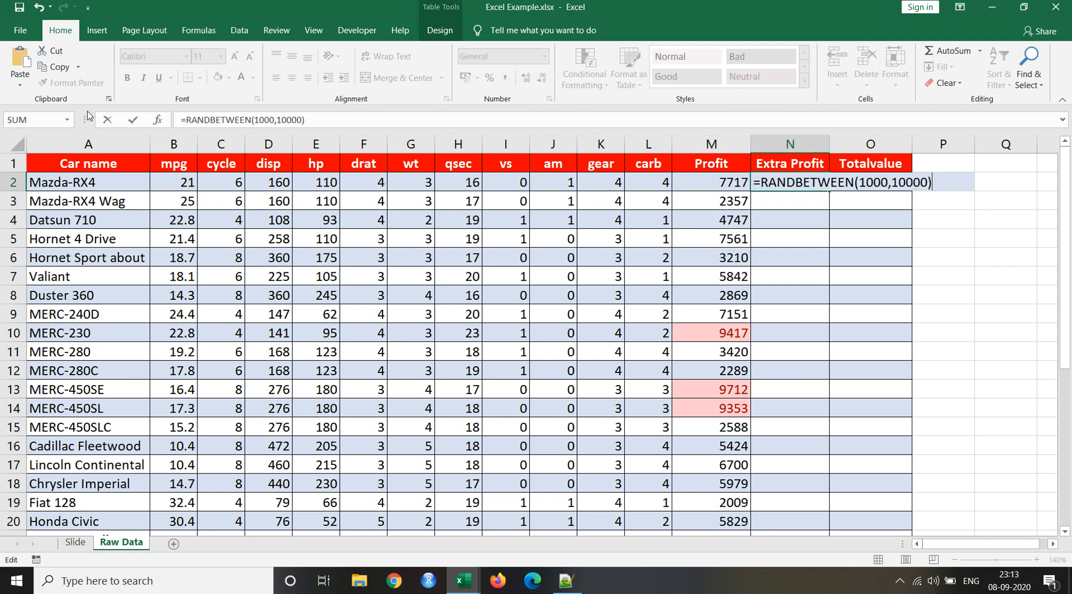
key(Return)
key(Up)
Replace the random-number formulas in the Profit and Extra Profit columns with their static values.
key(ctrl+shift+Down)
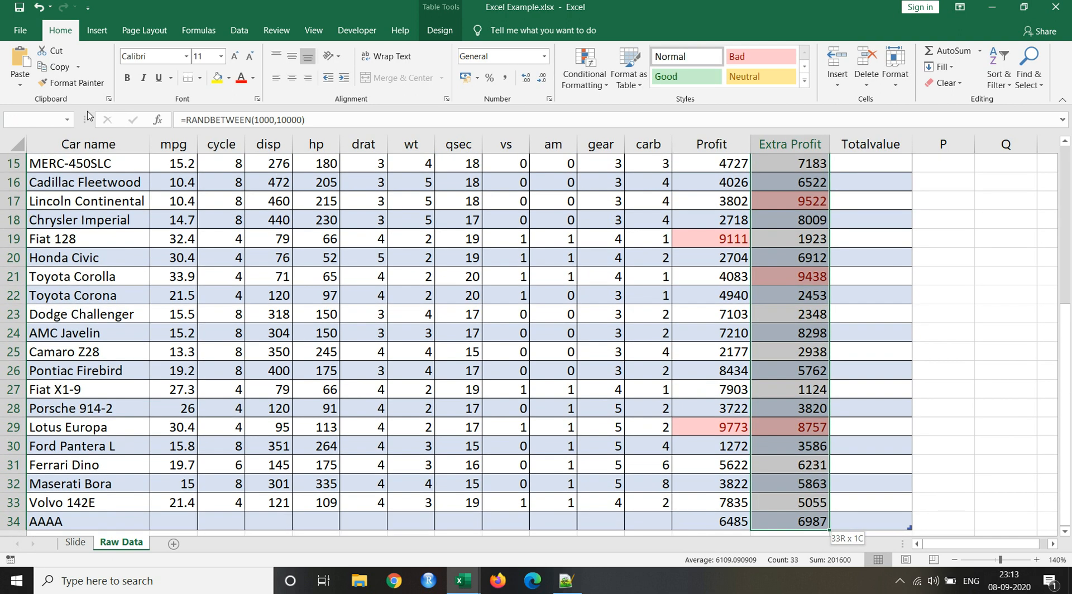
key(shift+Left)
key(ctrl+c)
key(ctrl+Up)
key(alt+e)
key(s)
key(v)
key(Return)
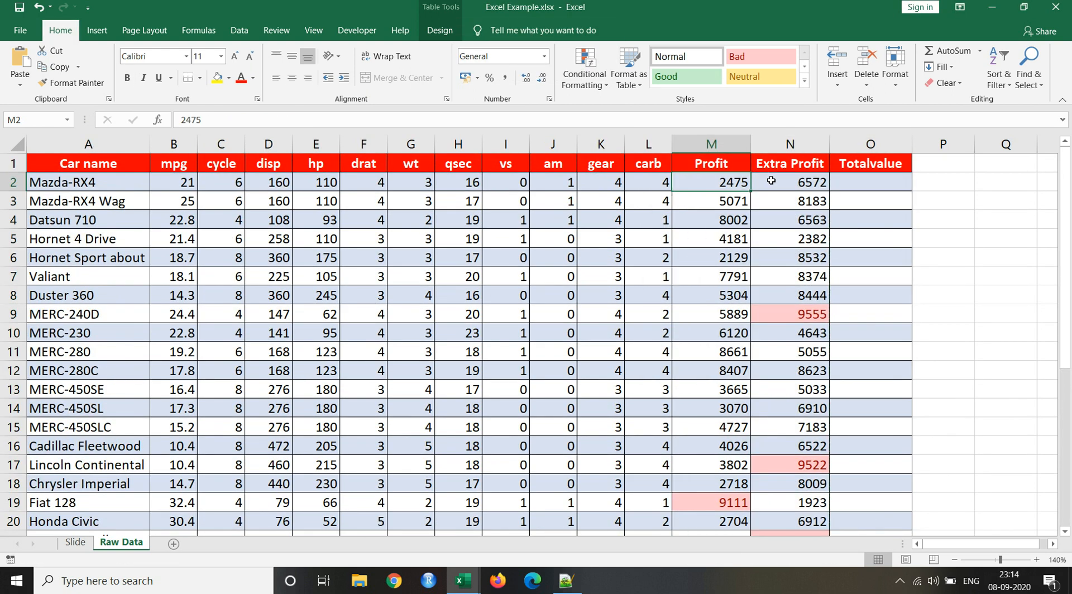
Inspect the Profit and Extra Profit cells in the first two data rows.
click(771, 181)
click(725, 180)
click(728, 207)
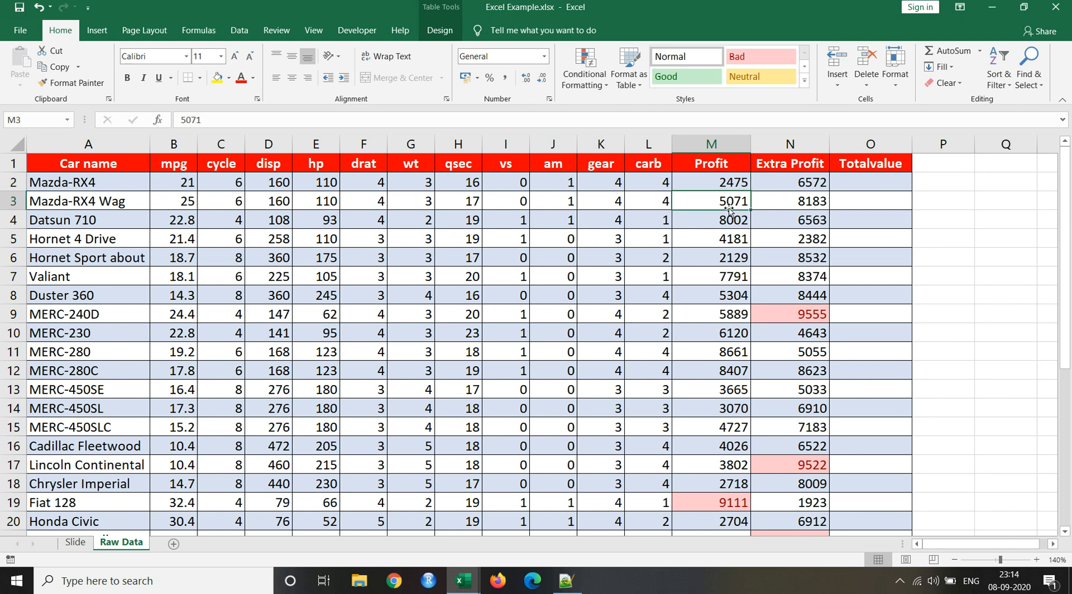
click(729, 185)
click(806, 185)
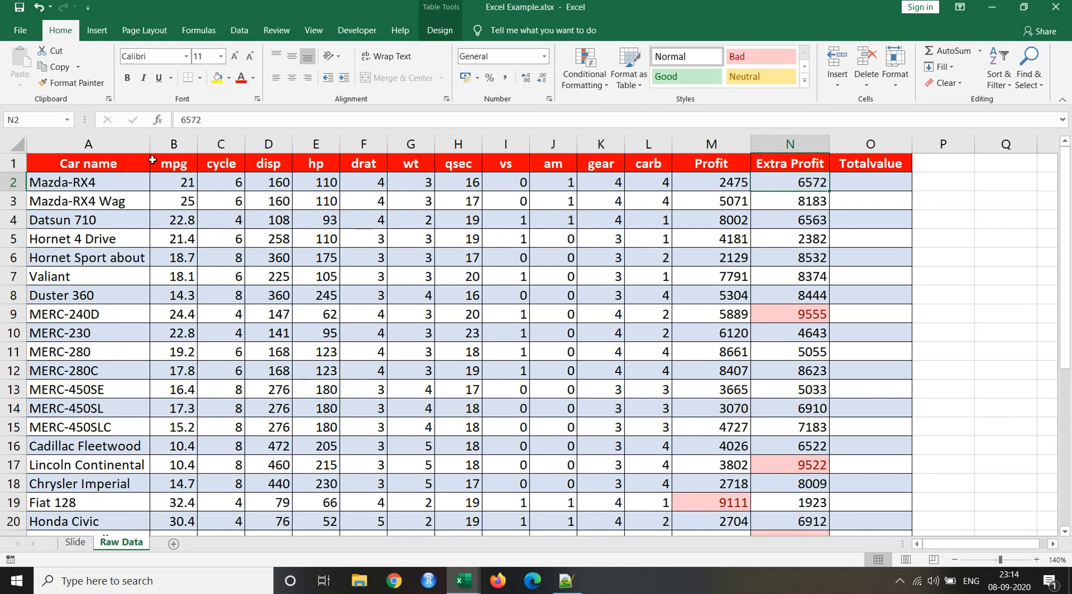
click(13, 182)
click(14, 201)
click(558, 206)
click(725, 202)
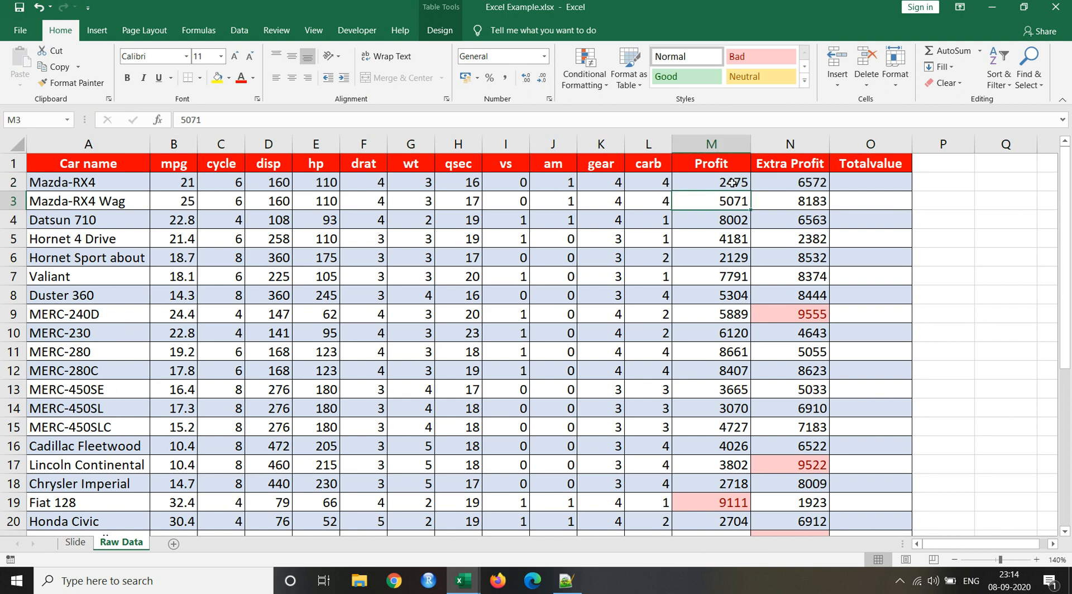
Check the sum of the Profit and Extra Profit cells in the Mazda-RX4 row.
drag(735, 182, 789, 182)
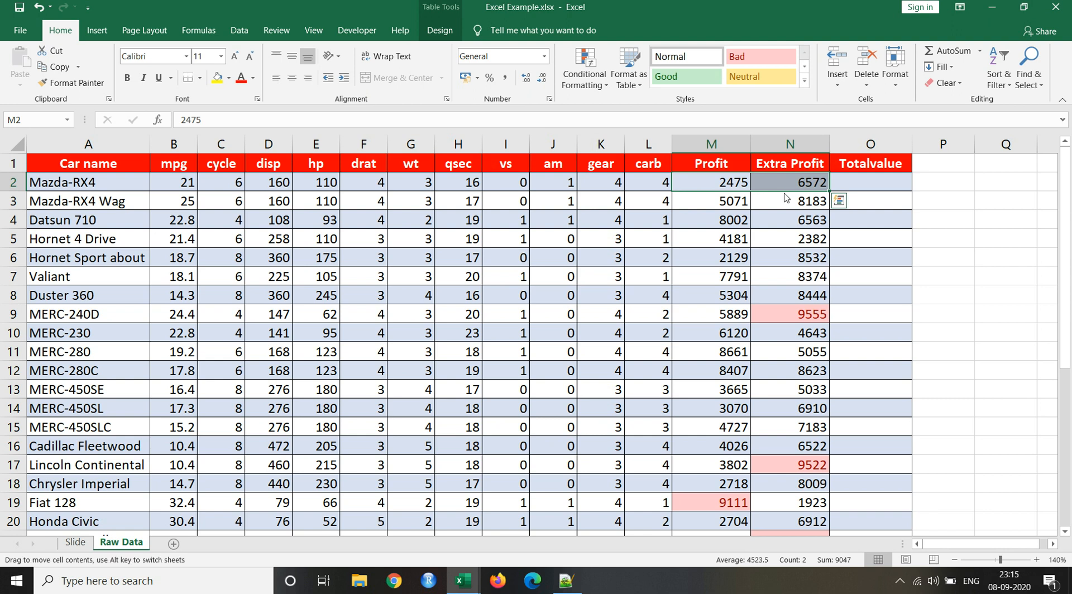
click(779, 198)
click(711, 182)
drag(712, 183, 802, 183)
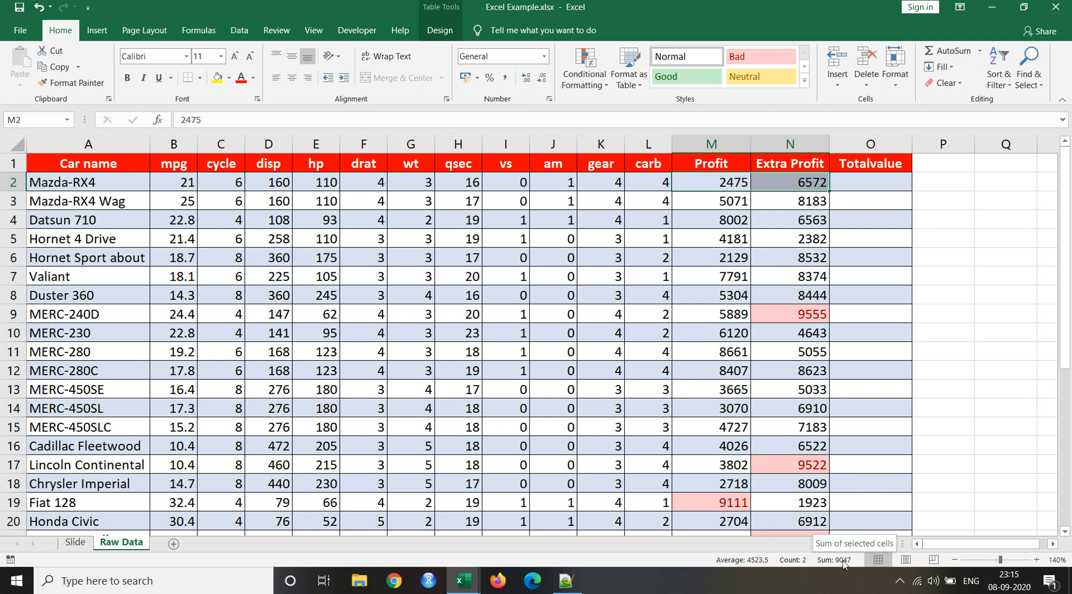
click(849, 182)
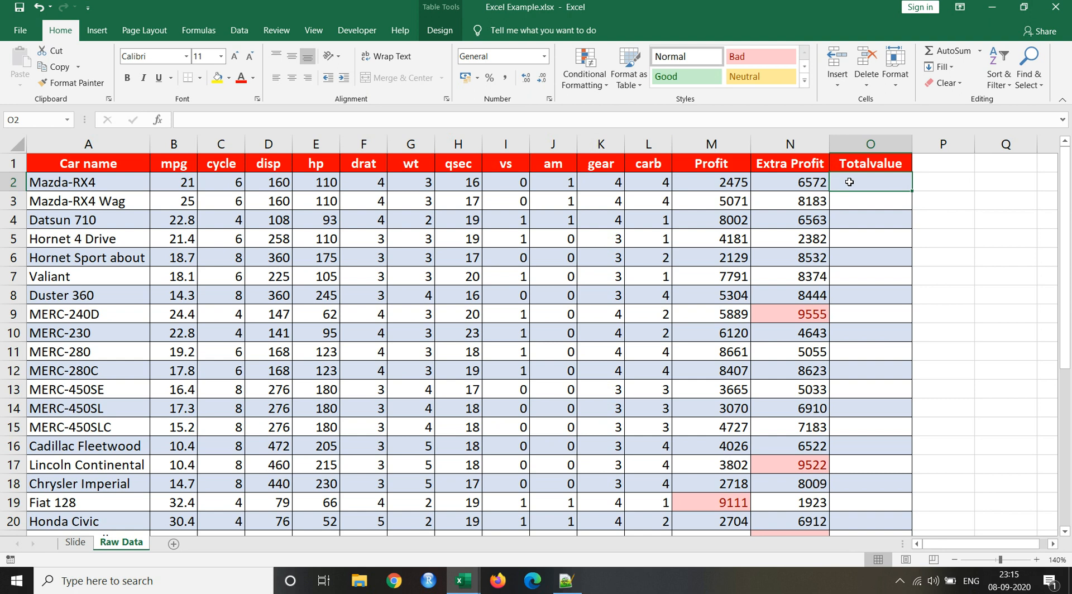
text(=)
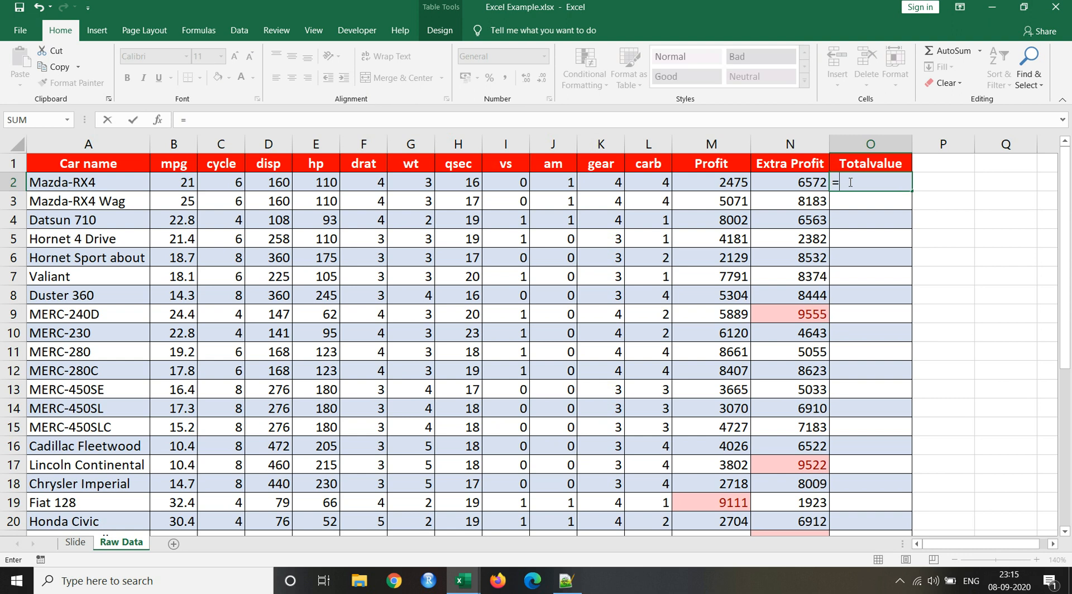
click(804, 182)
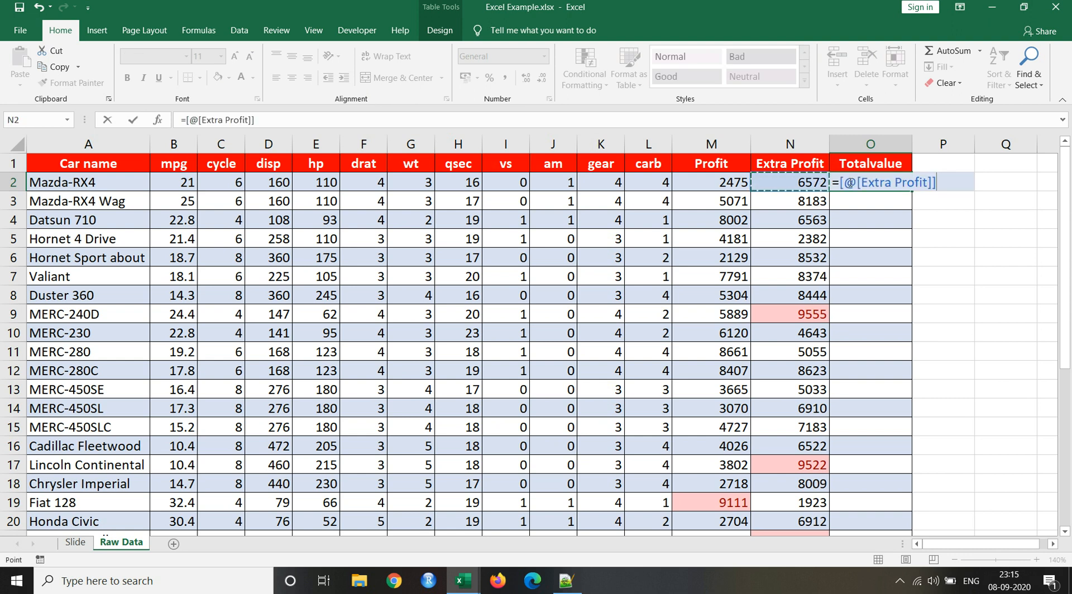
text(+)
click(804, 182)
click(714, 182)
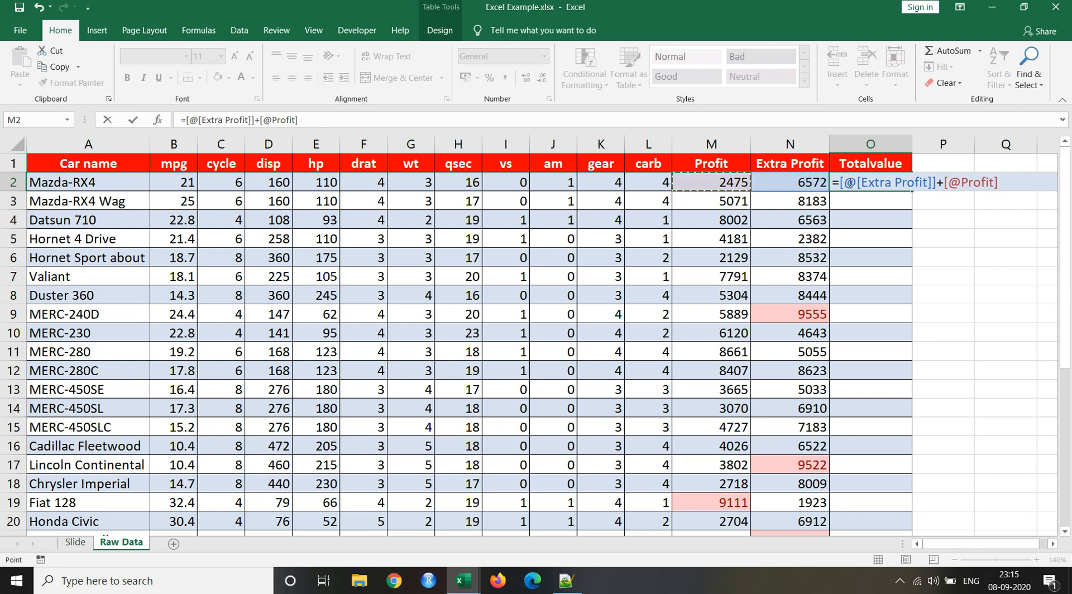
key(Return)
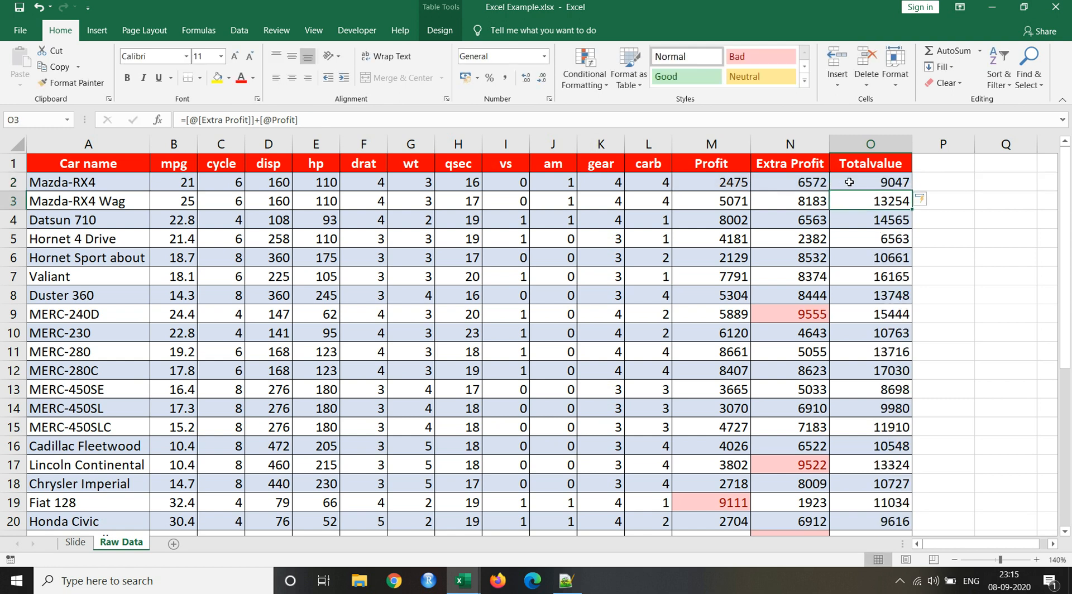
Review the Totalvalue column down to the table's end and examine the formula in its first data cell.
key(Down)
key(Up)
key(ctrl+Down)
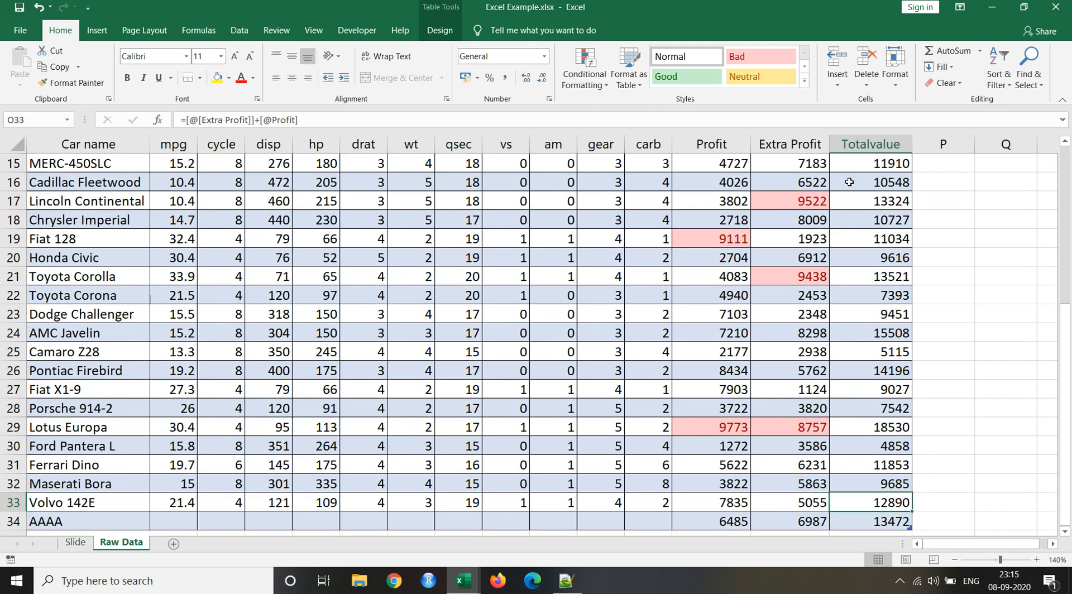
key(ctrl+Up)
key(Down)
key(Down)
key(Down)
key(Up)
key(Up)
key(Down)
key(ctrl+Down)
key(ctrl+Up)
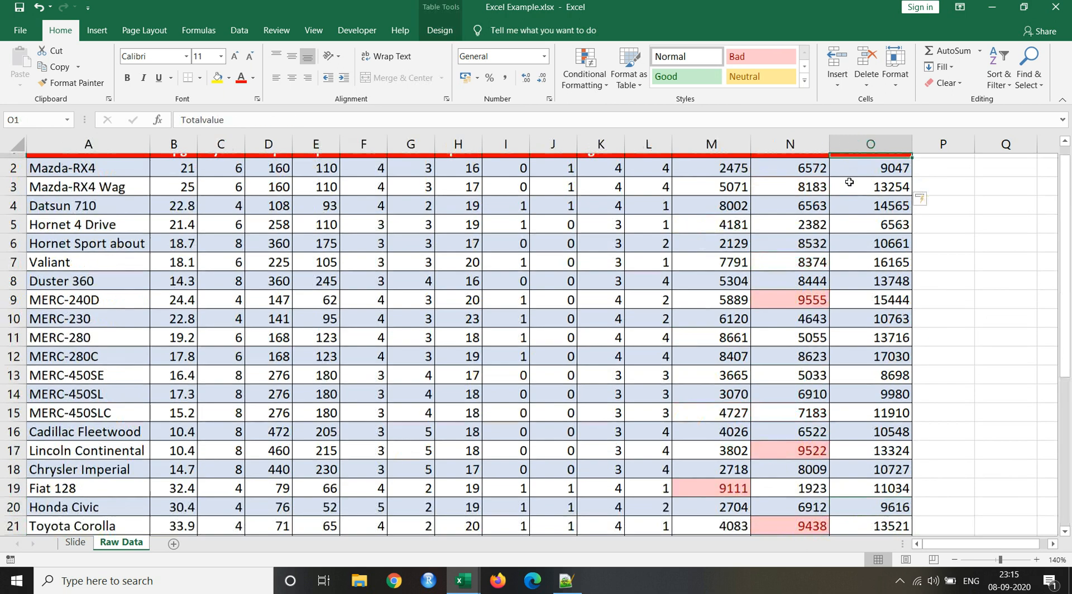
key(Down)
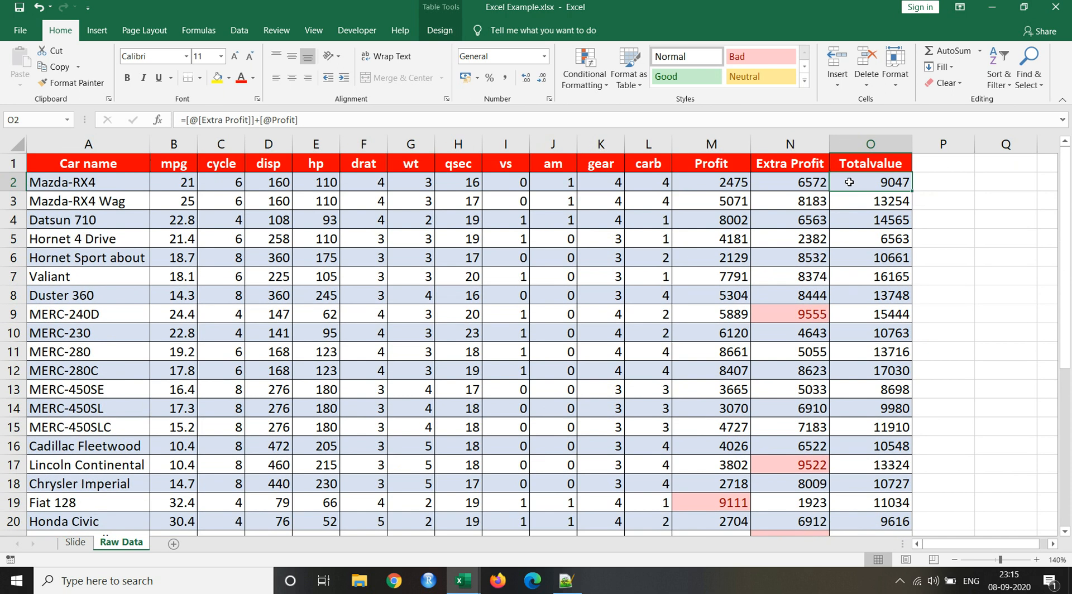
key(F2)
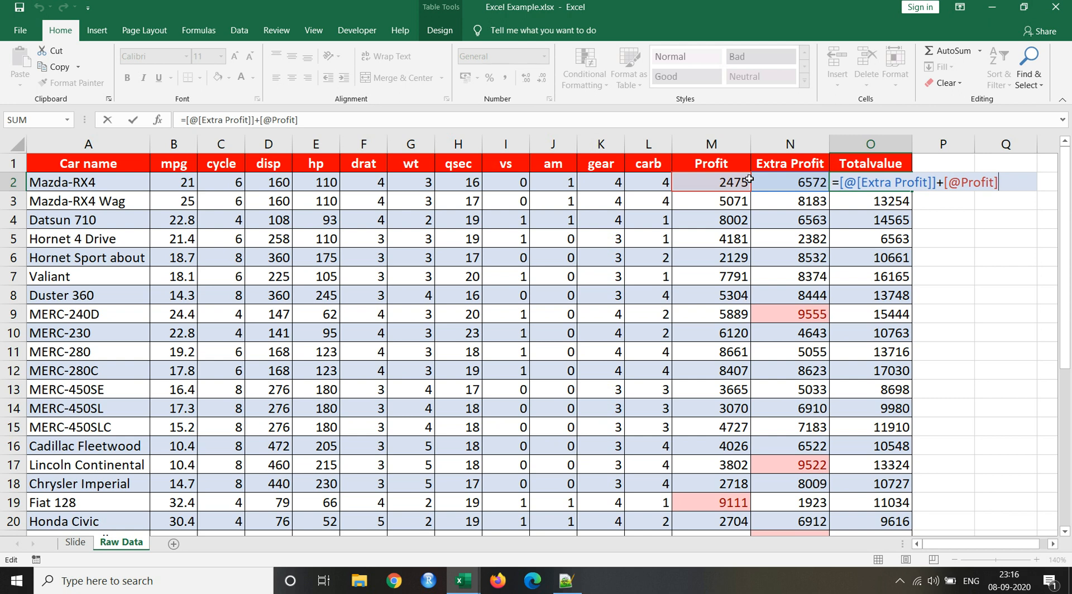
key(ctrl+Return)
Clear all the formulas from the Totalvalue column, keeping its header.
key(ctrl+shift+Down)
key(Delete)
Fill the Totalvalue column with AutoSum over the mpg through Extra Profit cells, starting in the Mazda-RX4 row.
key(ctrl+Up)
key(Down)
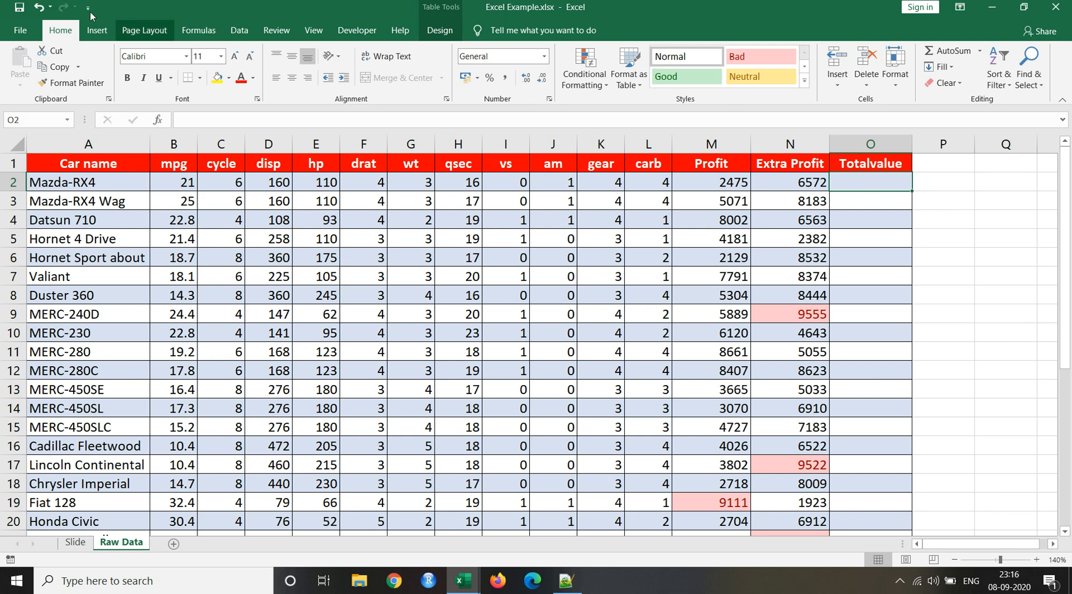
click(952, 51)
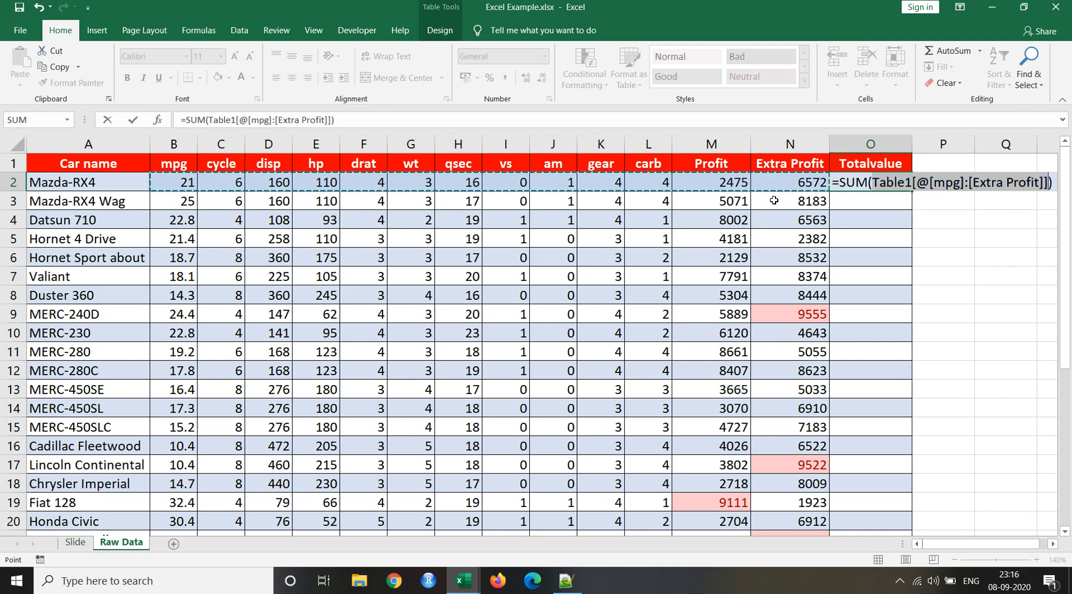
key(Return)
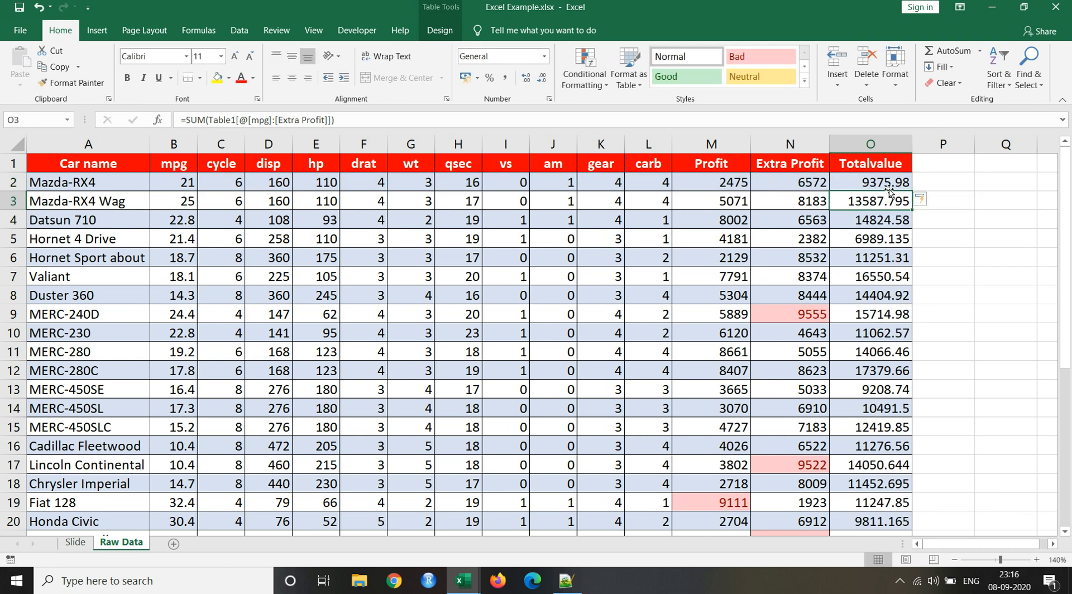
Clear the AutoSum formulas from the Totalvalue column down to the table's last row.
click(875, 181)
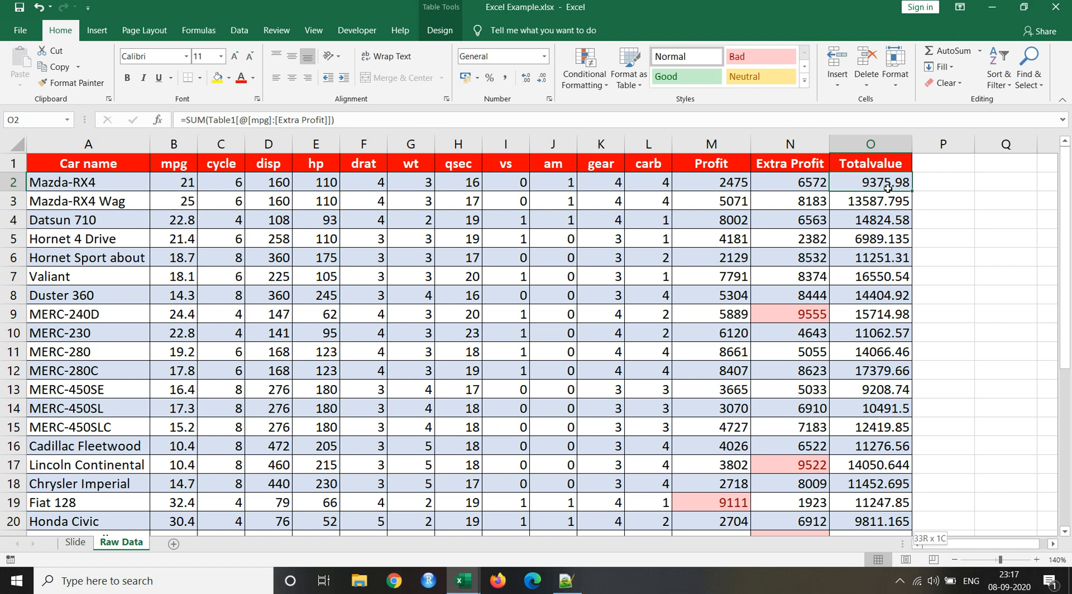
key(ctrl+shift+Down)
key(Delete)
key(Up)
click(888, 189)
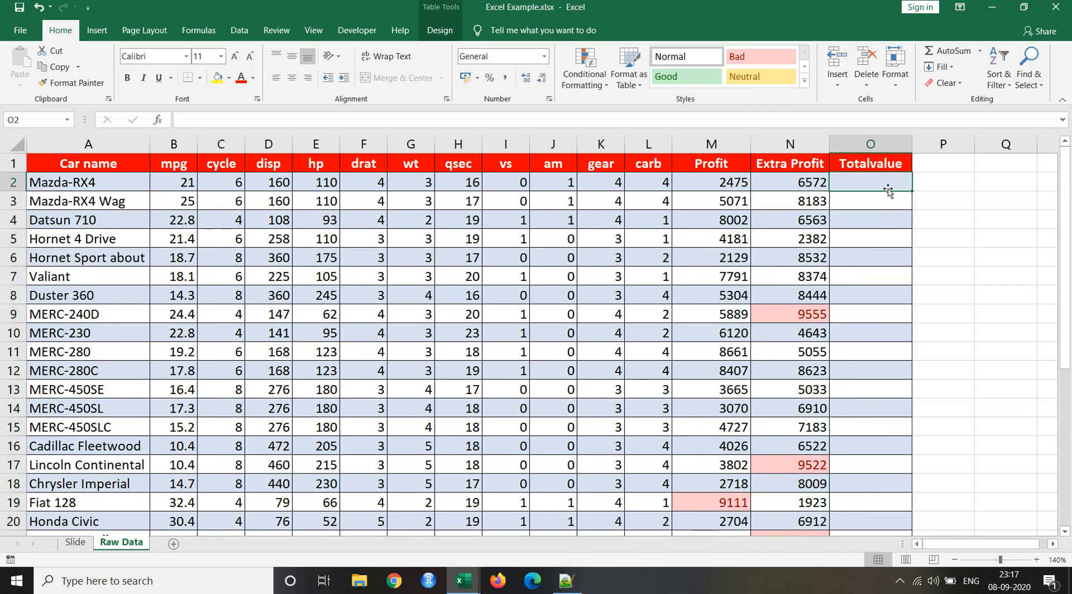
Fill the Totalvalue column with the formula =SUM(Table1[@[Profit]:[Extra Profit]]), starting in the Mazda-RX4 row.
text(=)
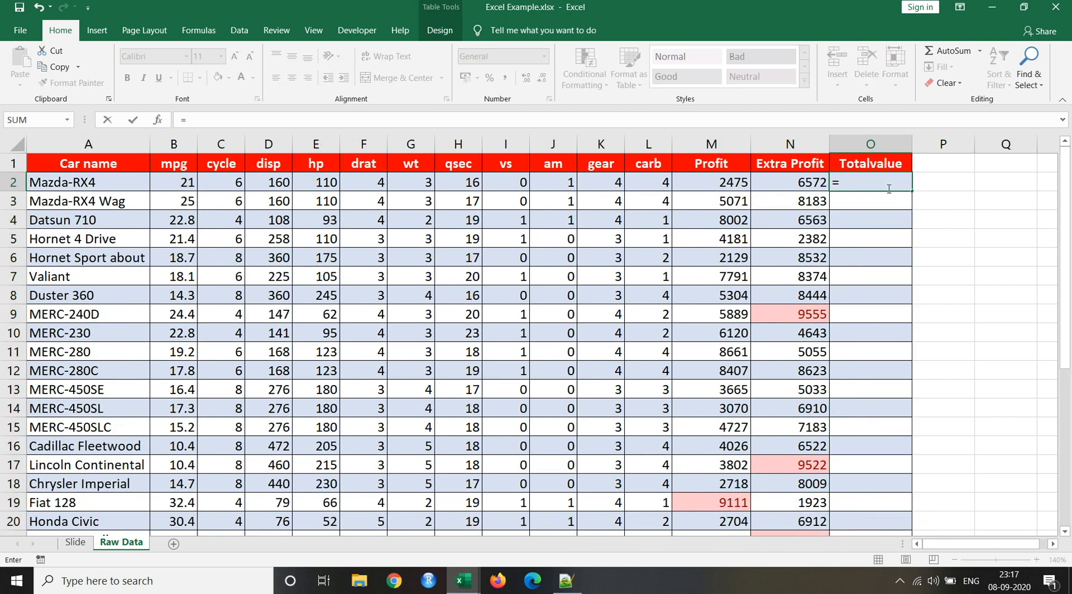
text(sum)
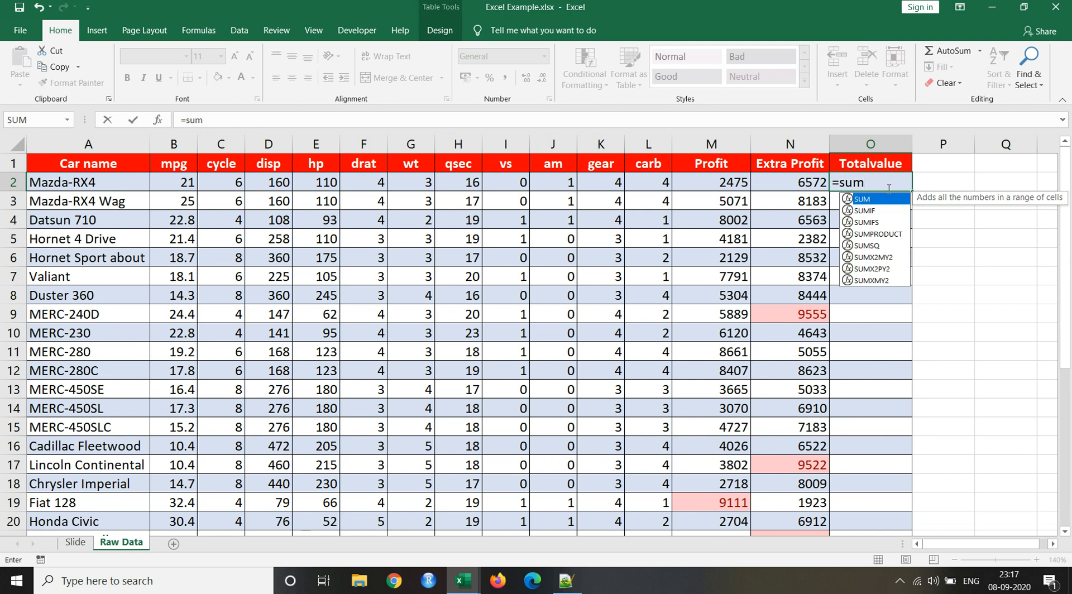
key(BackSpace)
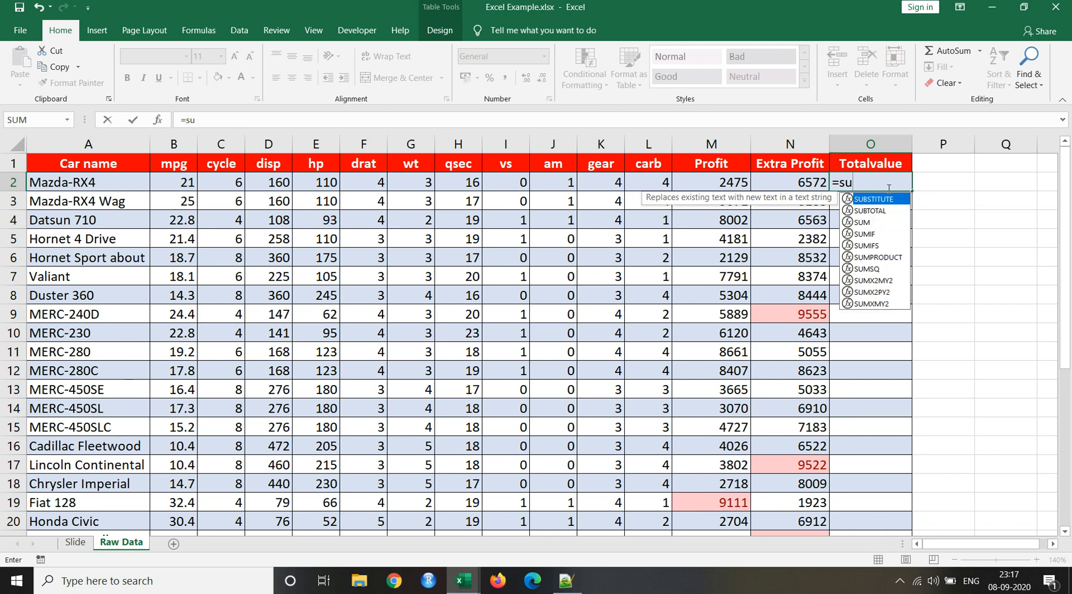
key(BackSpace)
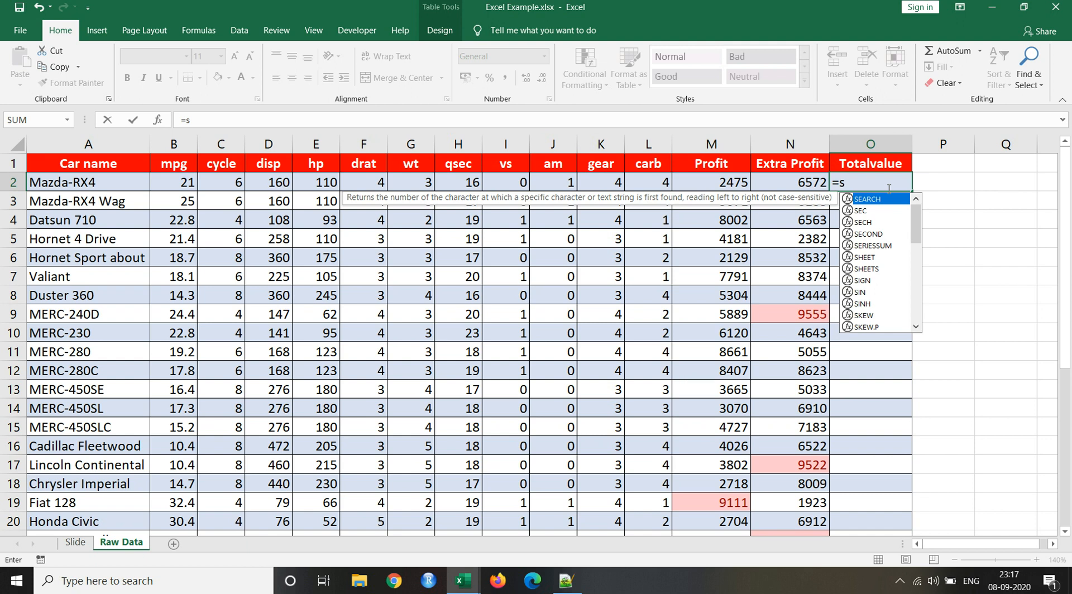
mouse_move(916, 223)
mouse_down()
mouse_move(915, 271)
mouse_move(915, 219)
mouse_up()
text(um)
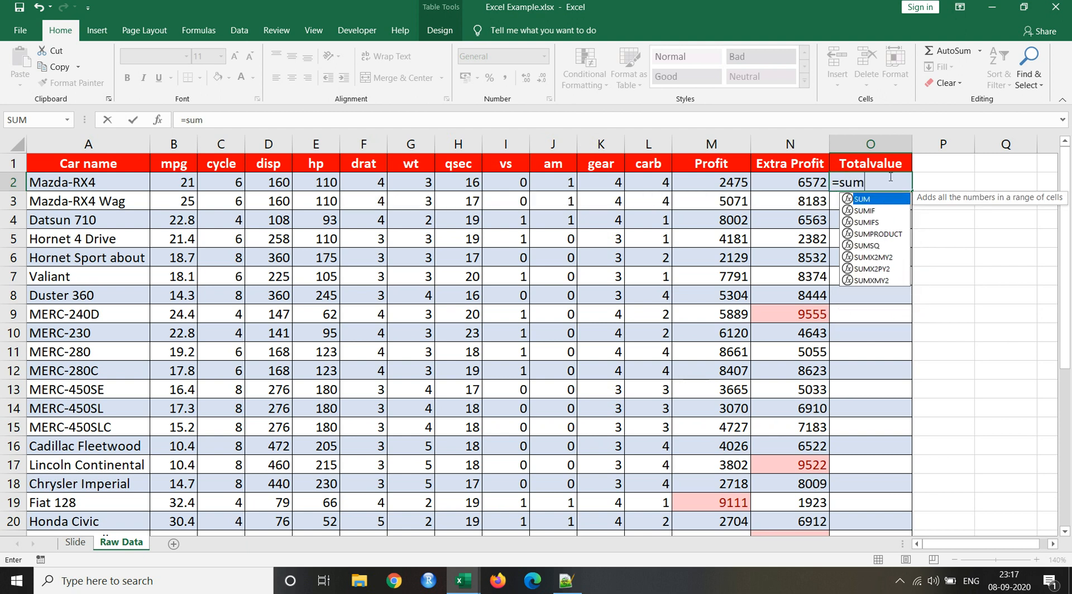
text(()
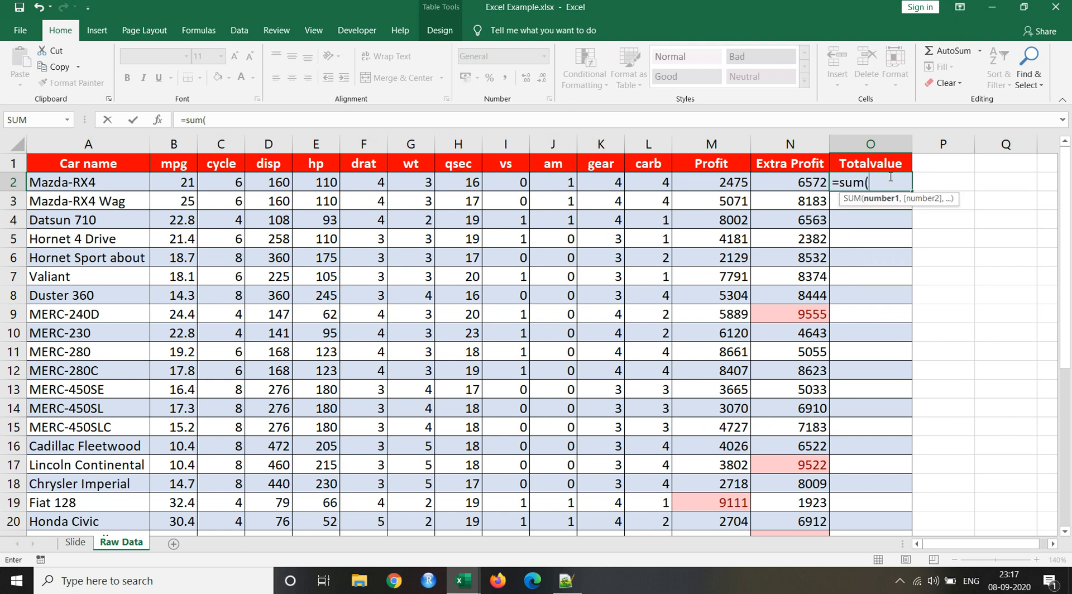
key(Left)
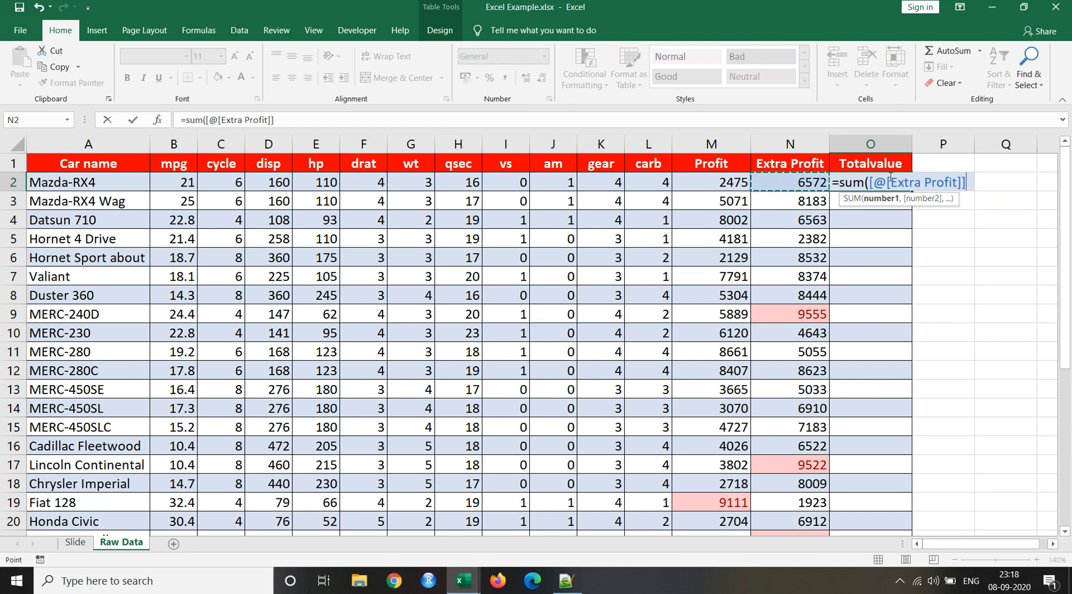
key(shift+Left)
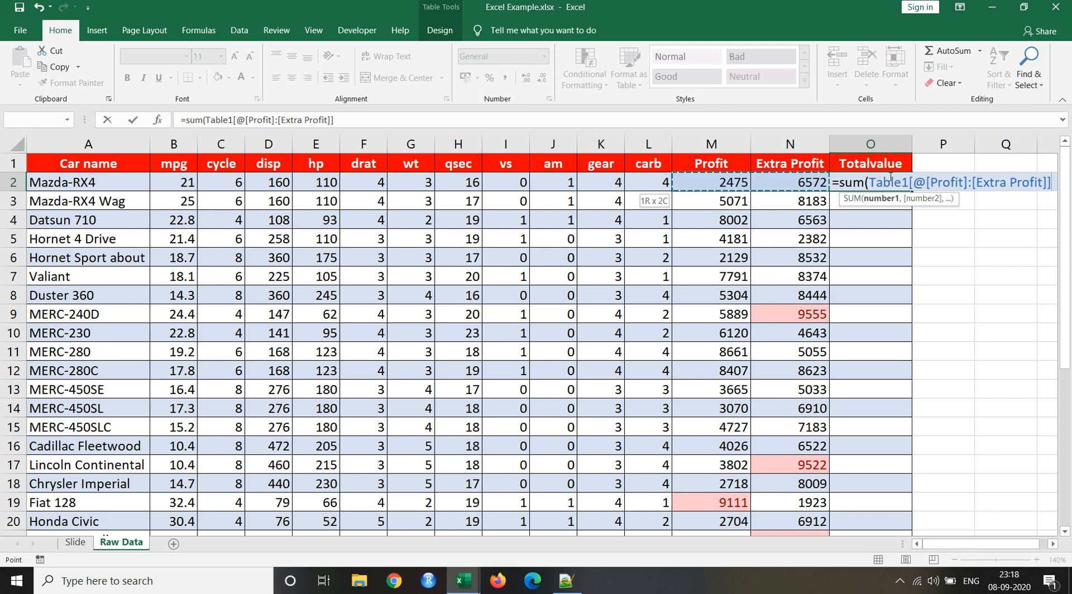
text())
key(Return)
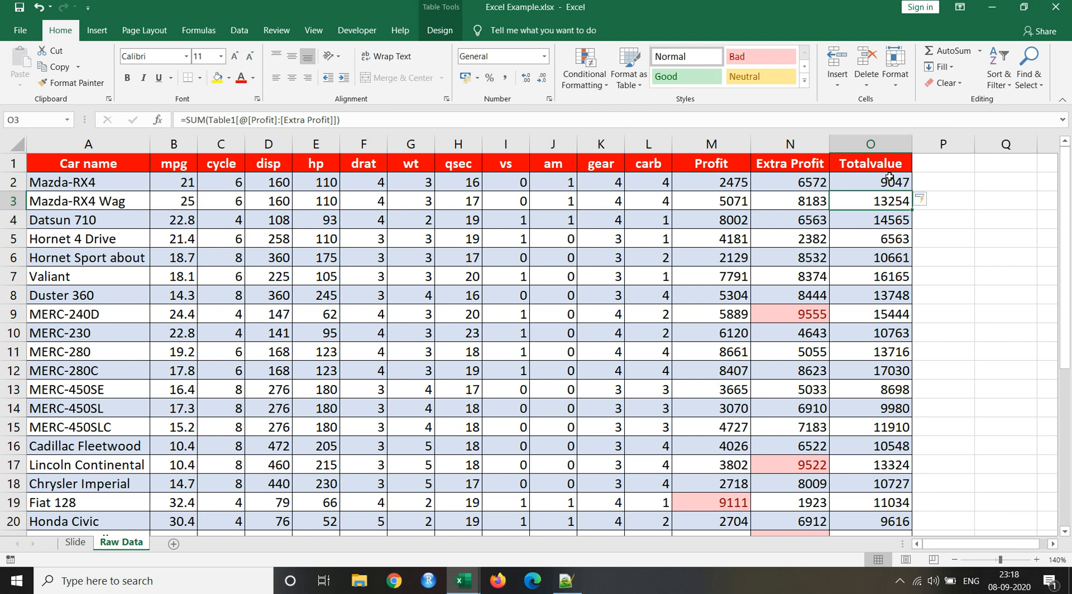
Review the Totalvalue results down the column and look over the extent of the whole car table.
click(758, 179)
click(872, 203)
scroll(872, 202, down, 2)
scroll(872, 203, up, 2)
key(ctrl+Up)
key(ctrl+shift+Left)
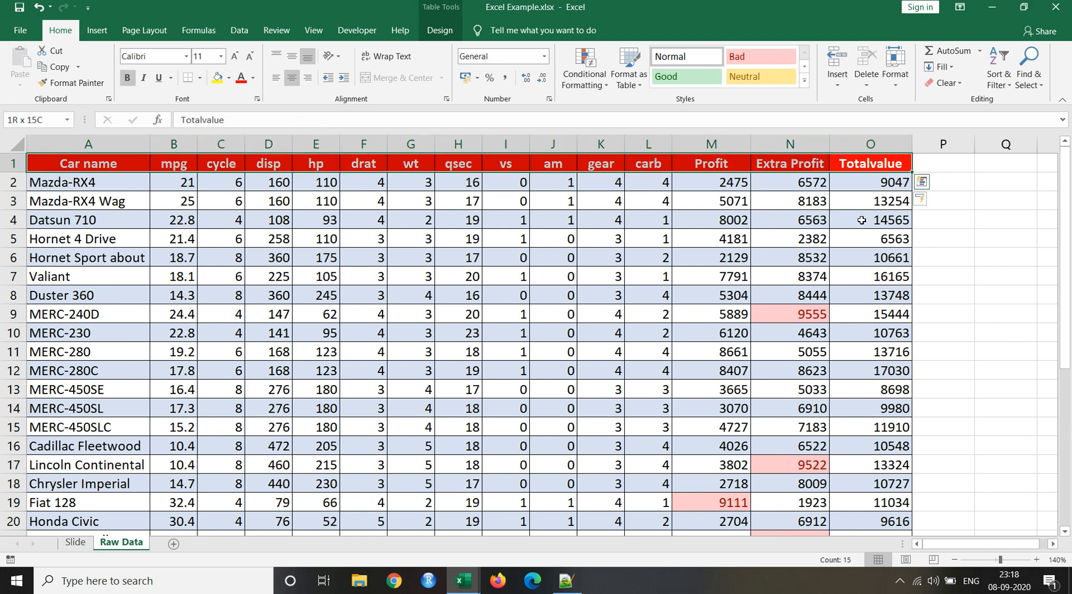
key(ctrl+shift+Down)
key(Up)
key(Left)
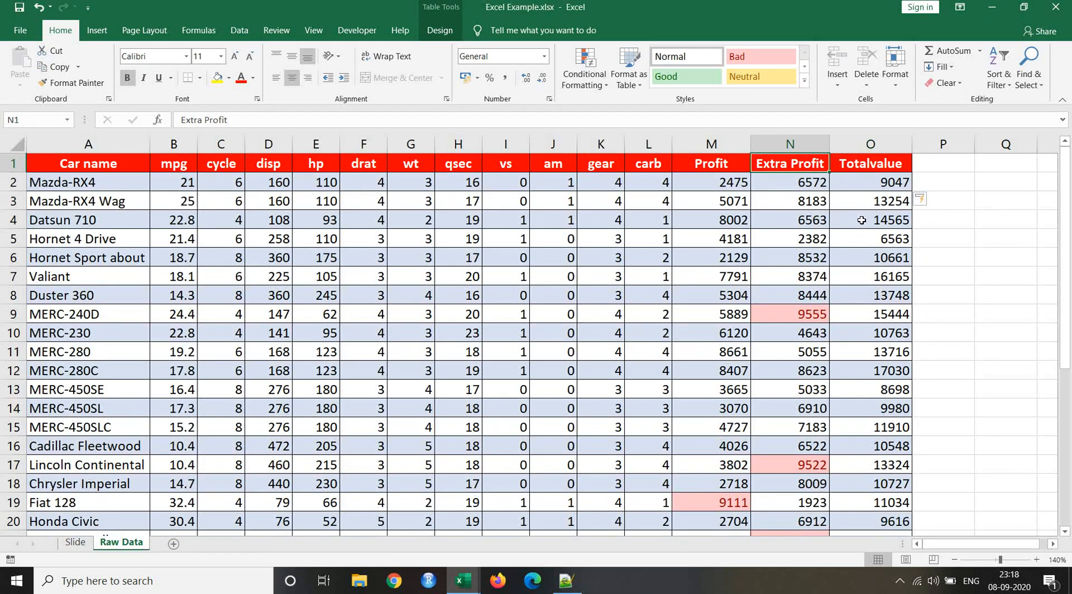
Look at the Quick Analysis options for the full Profit, Extra Profit and Totalvalue columns, without applying any.
key(Left)
key(shift+Right)
key(ctrl+shift+Down)
key(shift+Right)
key(ctrl+q)
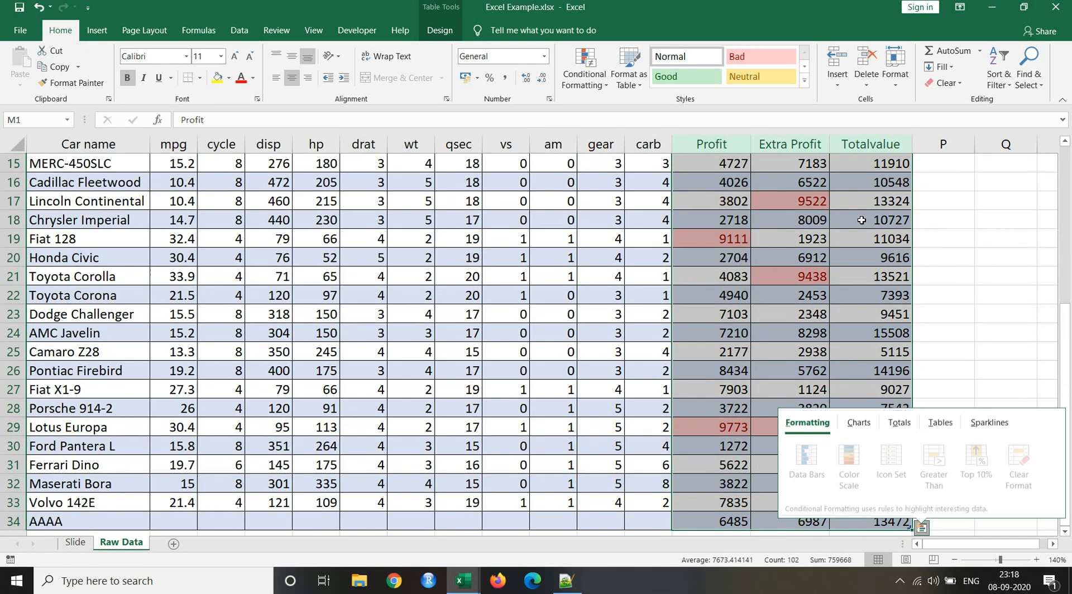
key(Escape)
key(ctrl+q)
key(Escape)
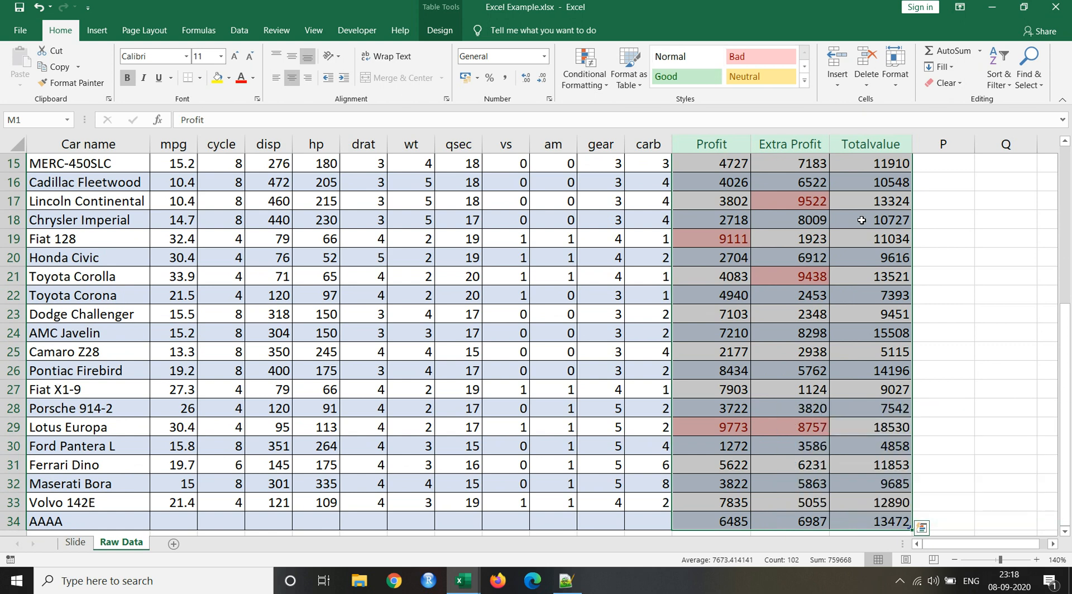
click(861, 220)
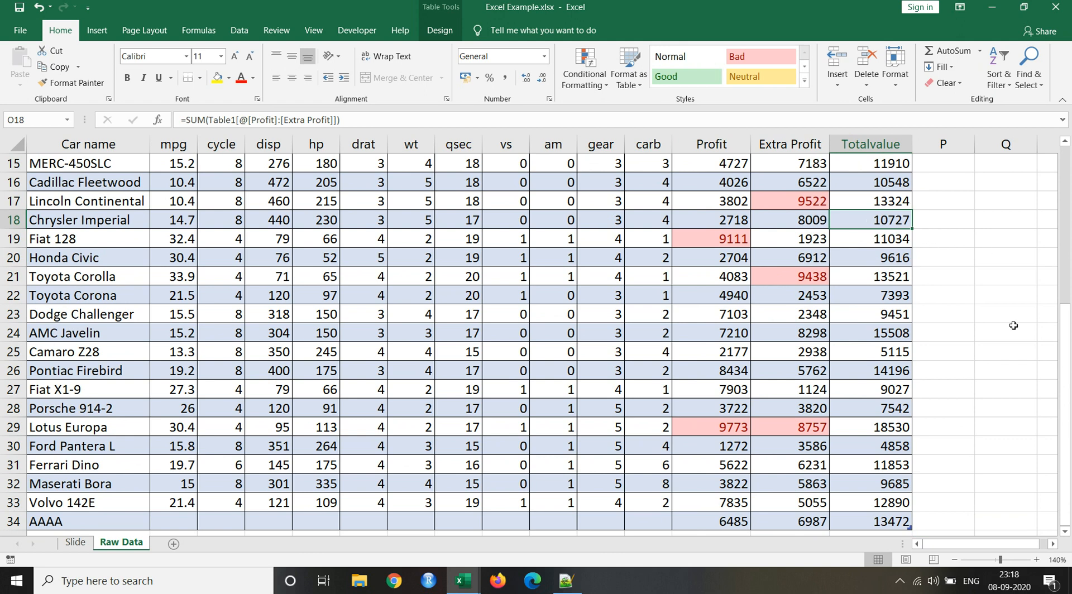
Select the Profit and Extra Profit columns of the car table and add a new worksheet after Raw Data.
drag(1063, 342, 1063, 185)
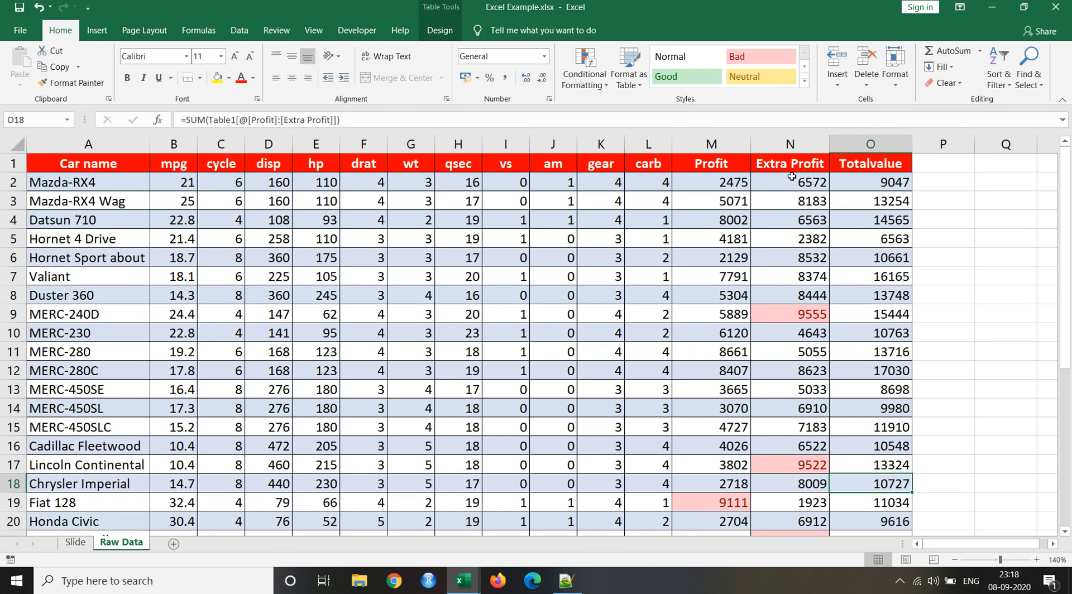
drag(710, 145, 823, 150)
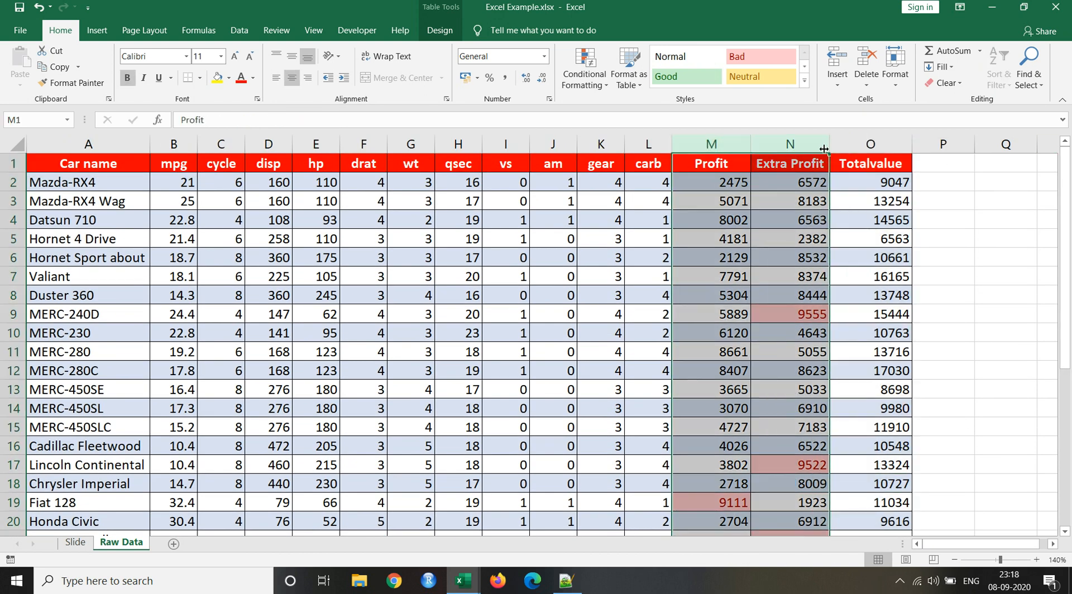
click(174, 544)
right_click(44, 153)
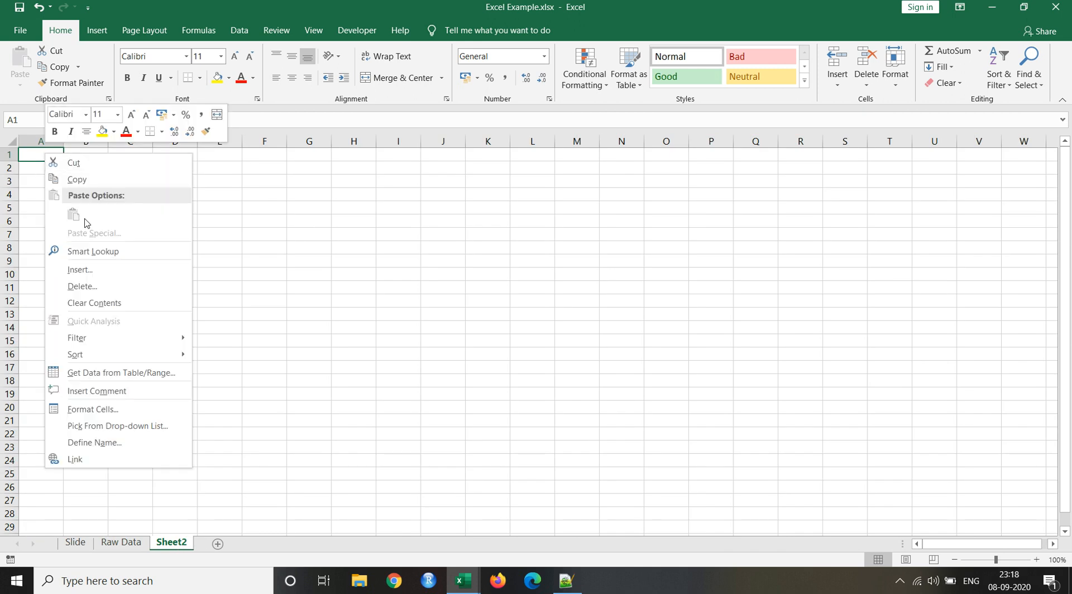
Copy the Profit and Extra Profit columns from Raw Data and paste them as values into Sheet2, starting at A1.
click(121, 543)
click(121, 543)
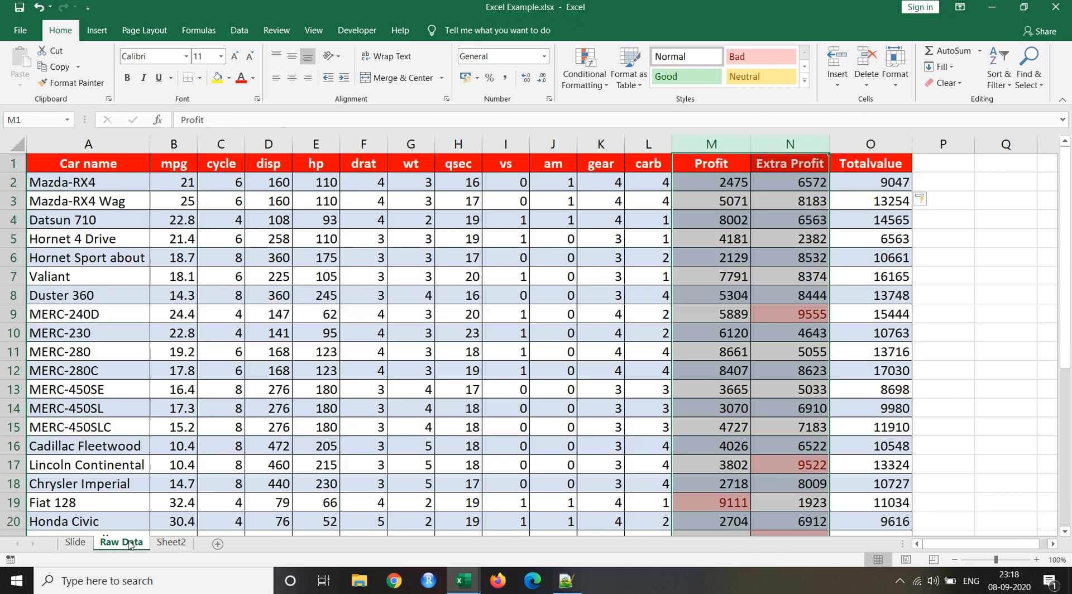
key(ctrl+c)
click(169, 543)
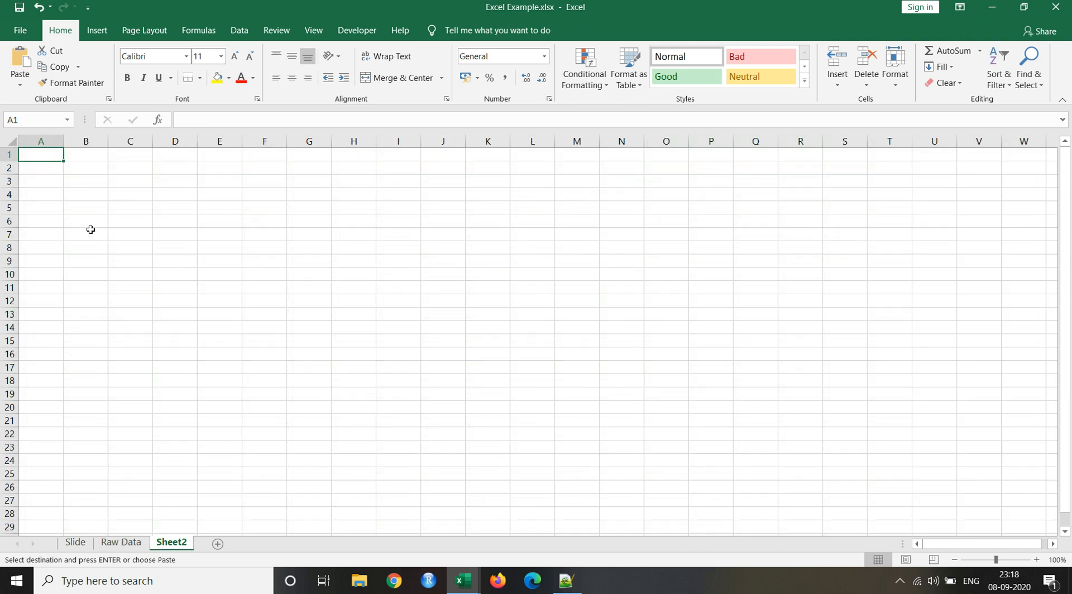
right_click(47, 155)
click(103, 215)
click(137, 194)
Enter the formula =SUM(A2:B2) in cell C2 of Sheet2 to add the first row's Profit and Extra Profit.
click(133, 168)
key(Escape)
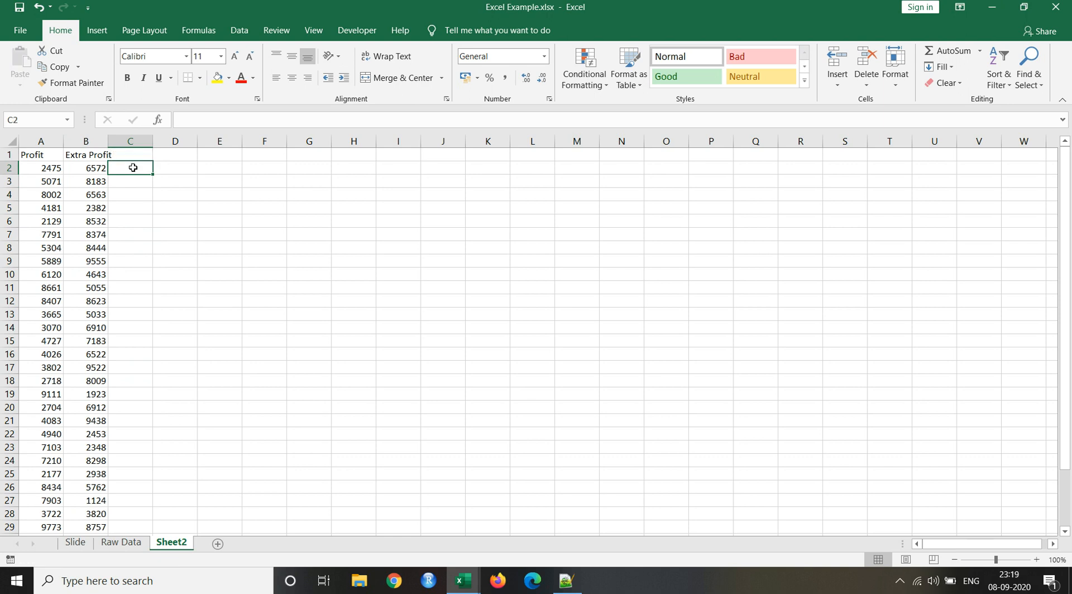
text(=SUM()
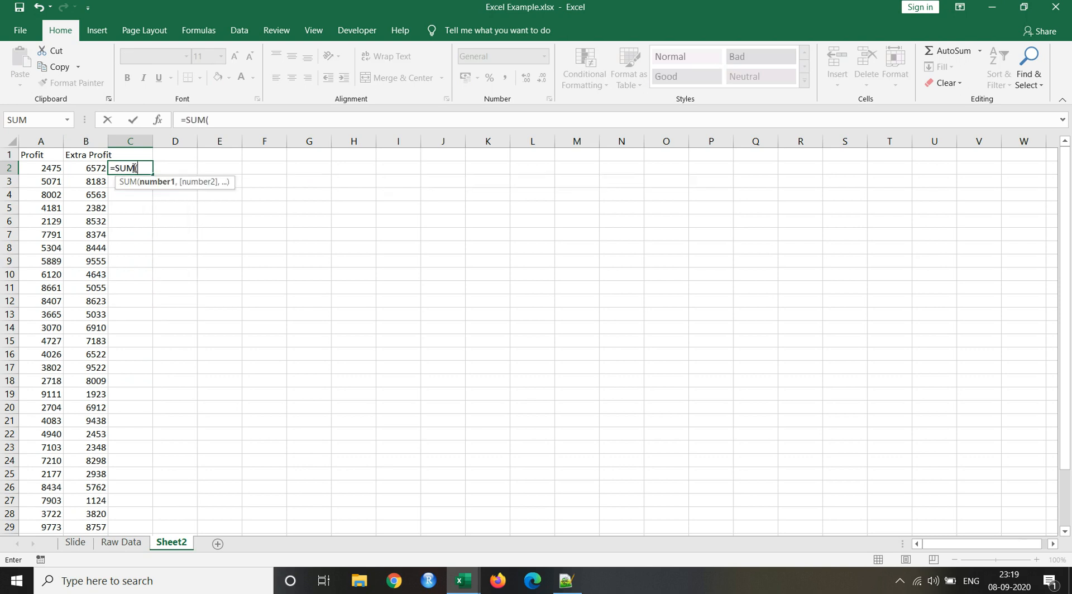
key(Left)
key(Left)
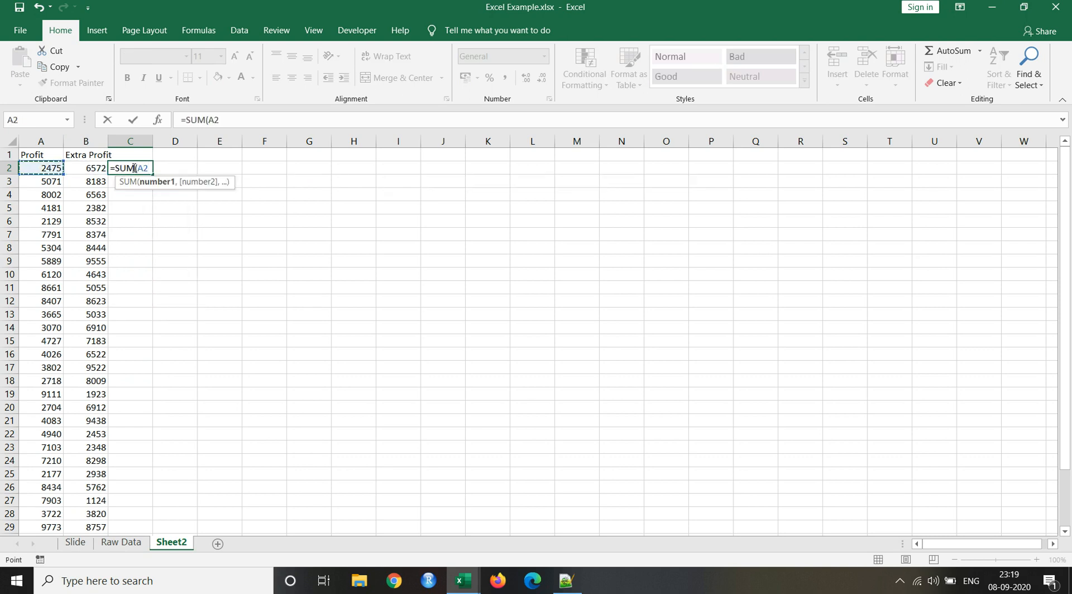
key(shift+Right)
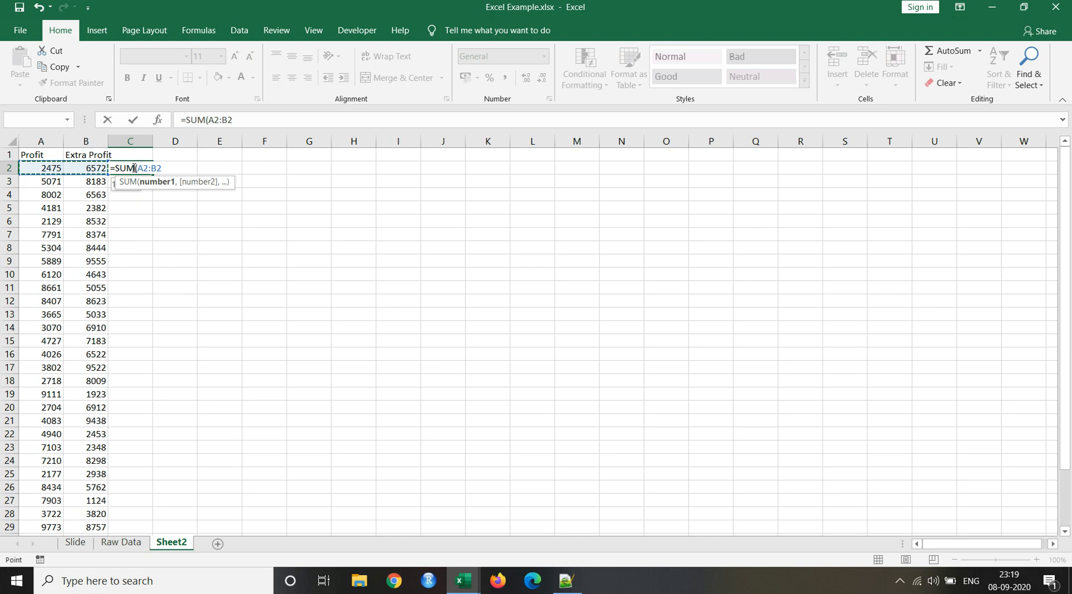
key(shift+Left)
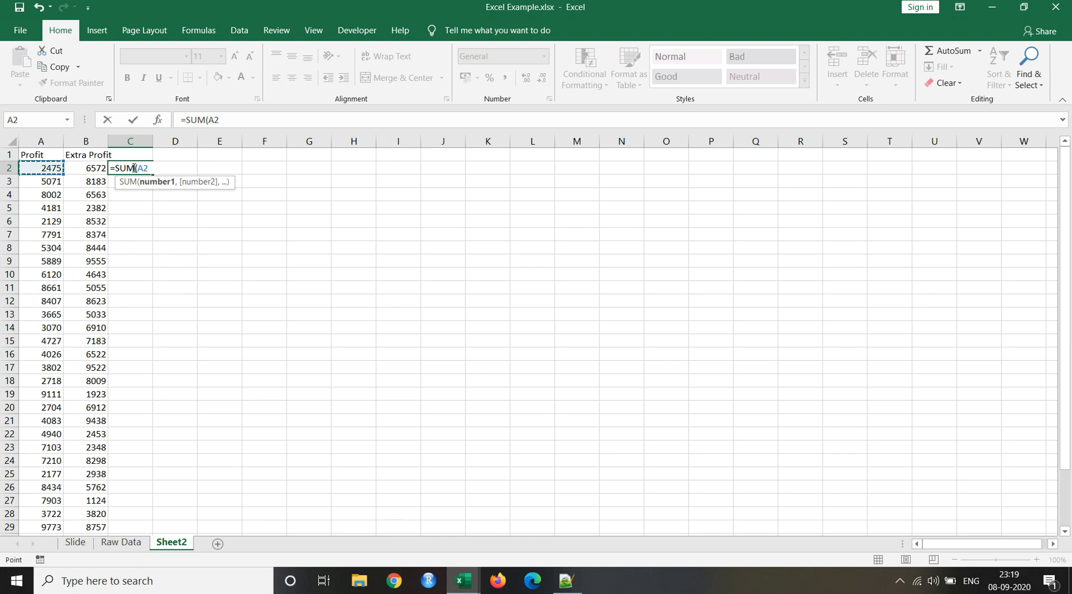
key(shift+Right)
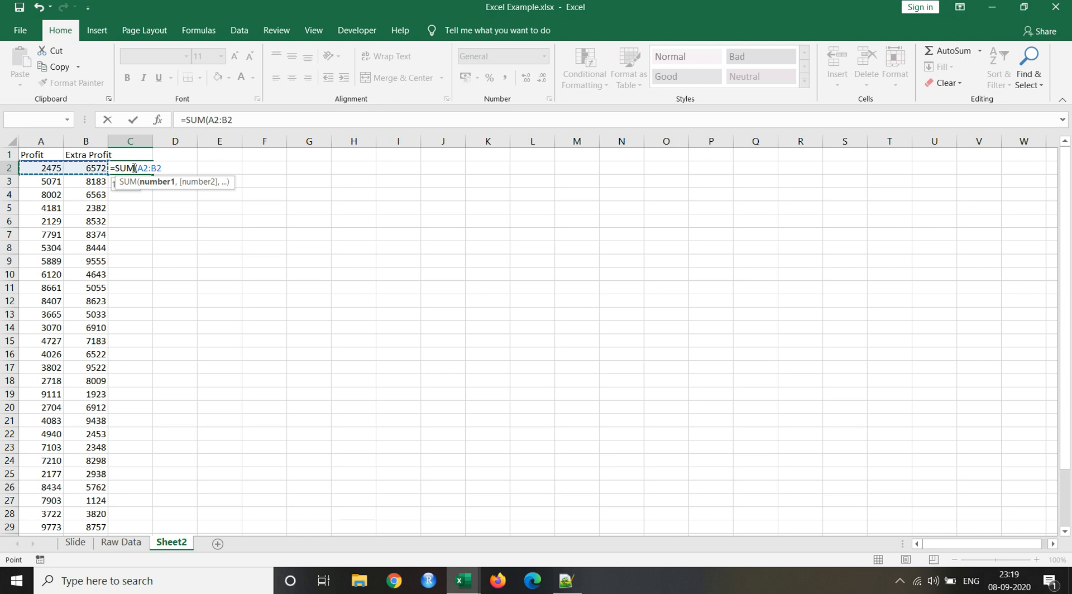
key(Right)
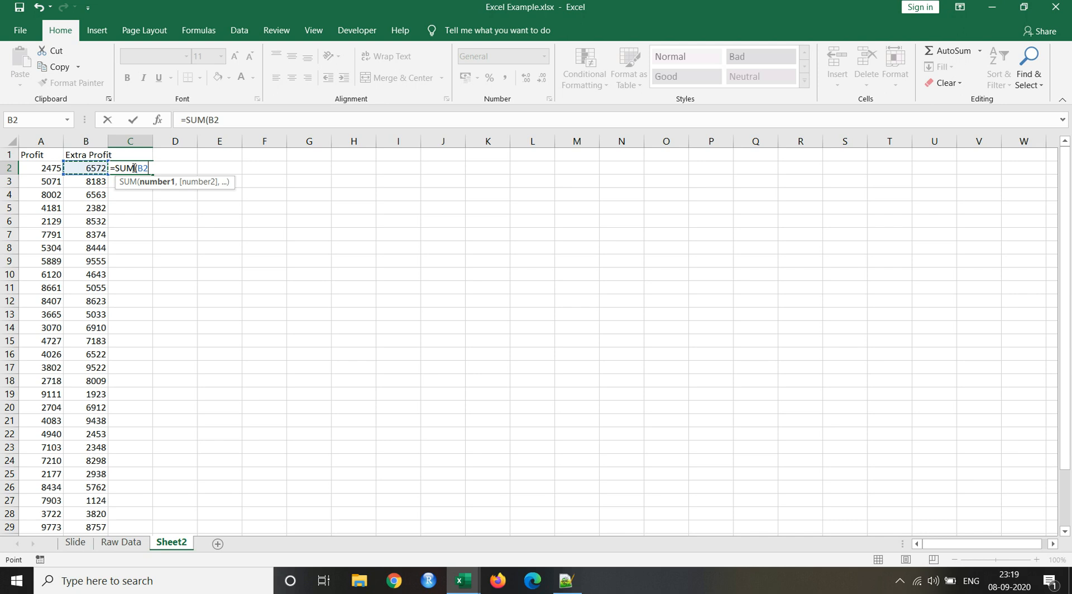
key(shift+Left)
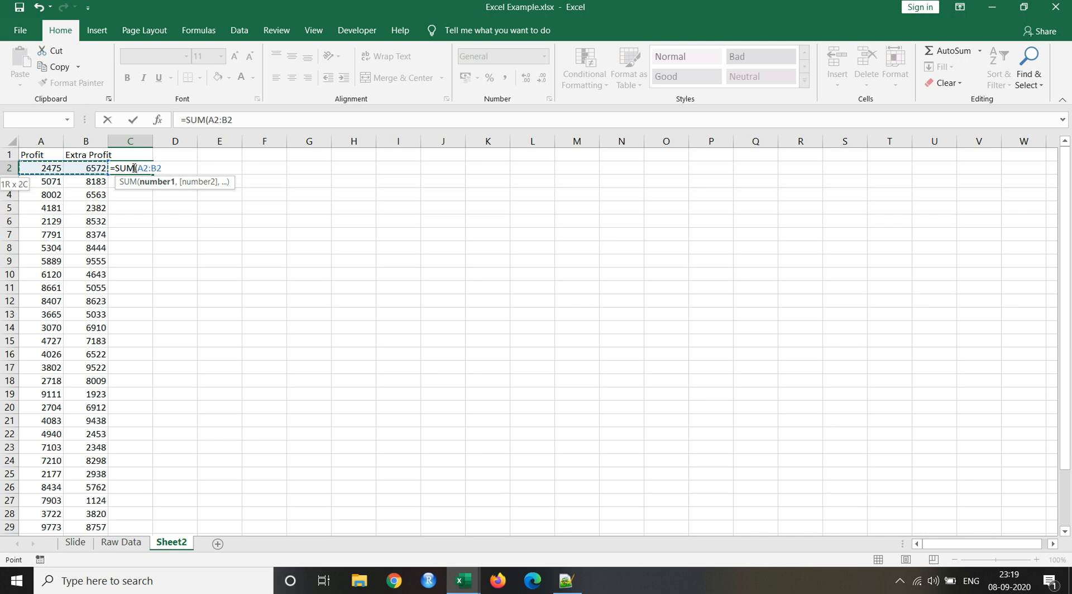
text())
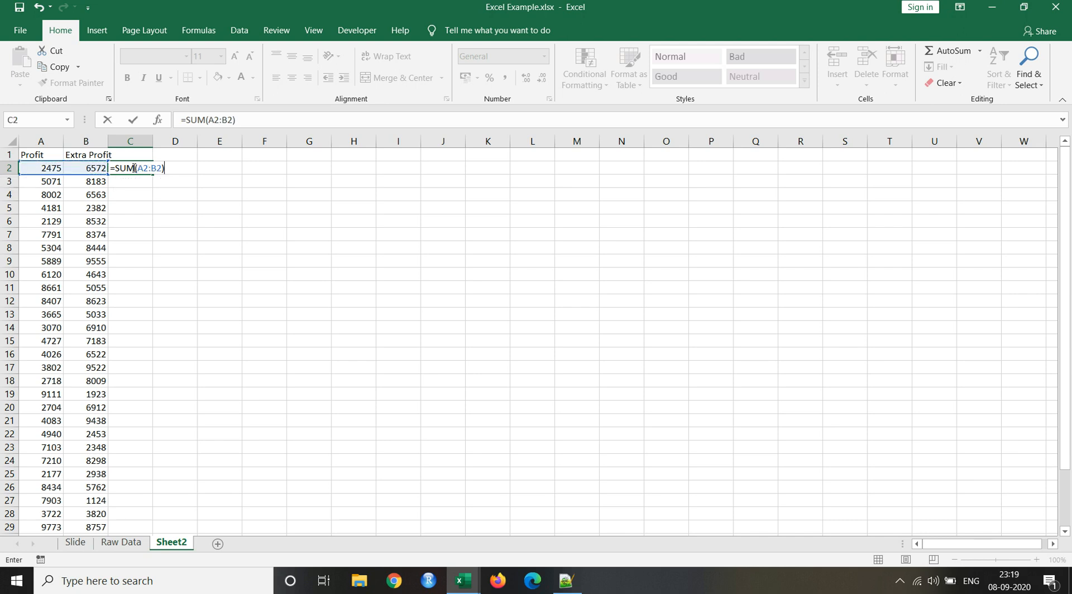
key(Return)
key(Left)
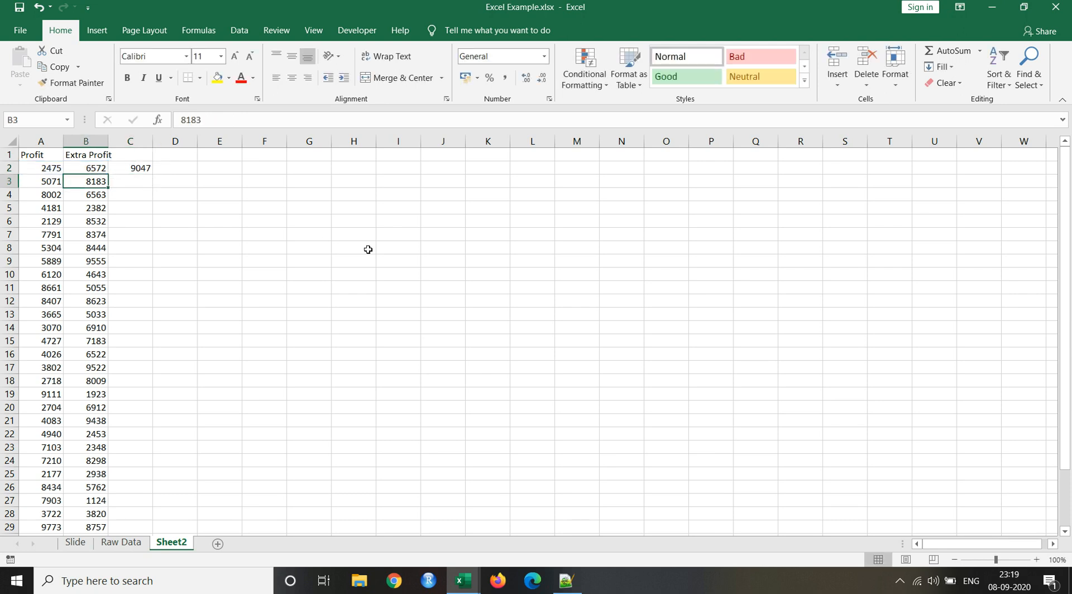
Fill the C2 sum formula down column C to the last data row and check the filled cells.
click(128, 168)
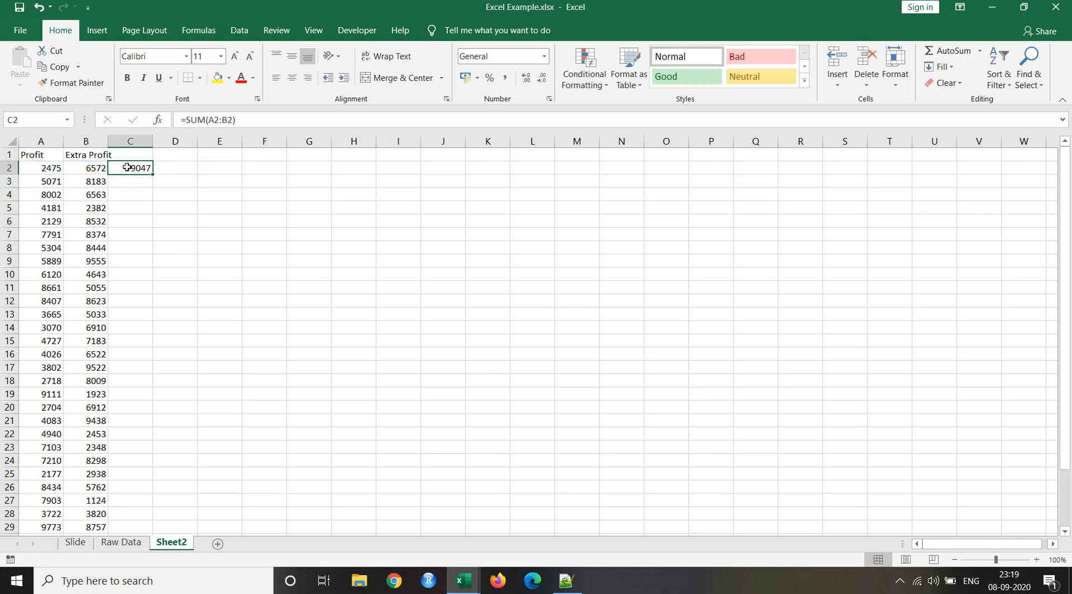
double_click(152, 174)
click(144, 223)
scroll(143, 223, down, 8)
scroll(143, 222, up, 8)
click(146, 171)
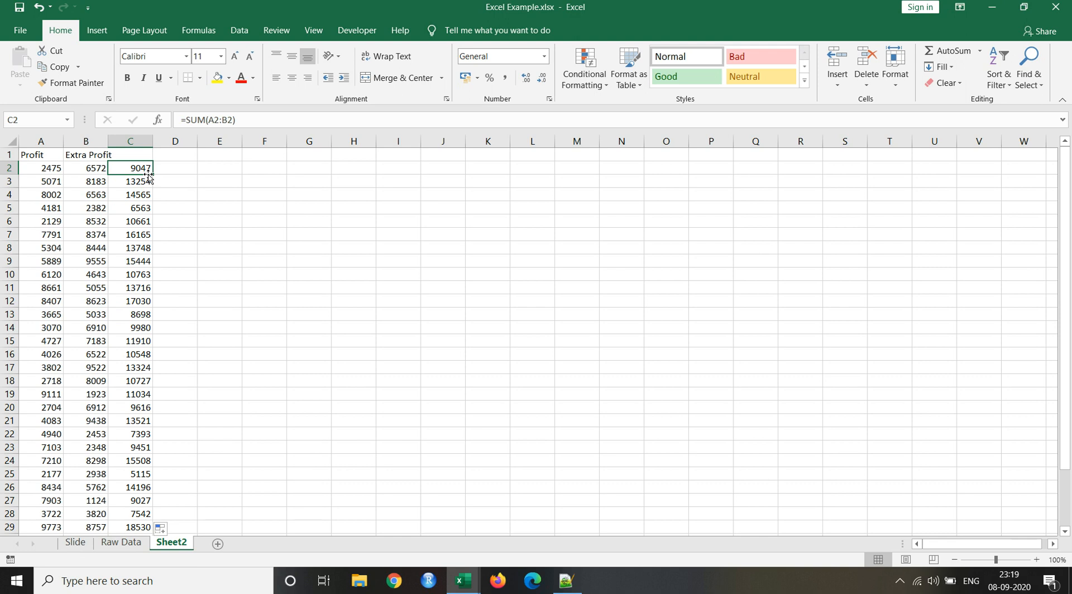